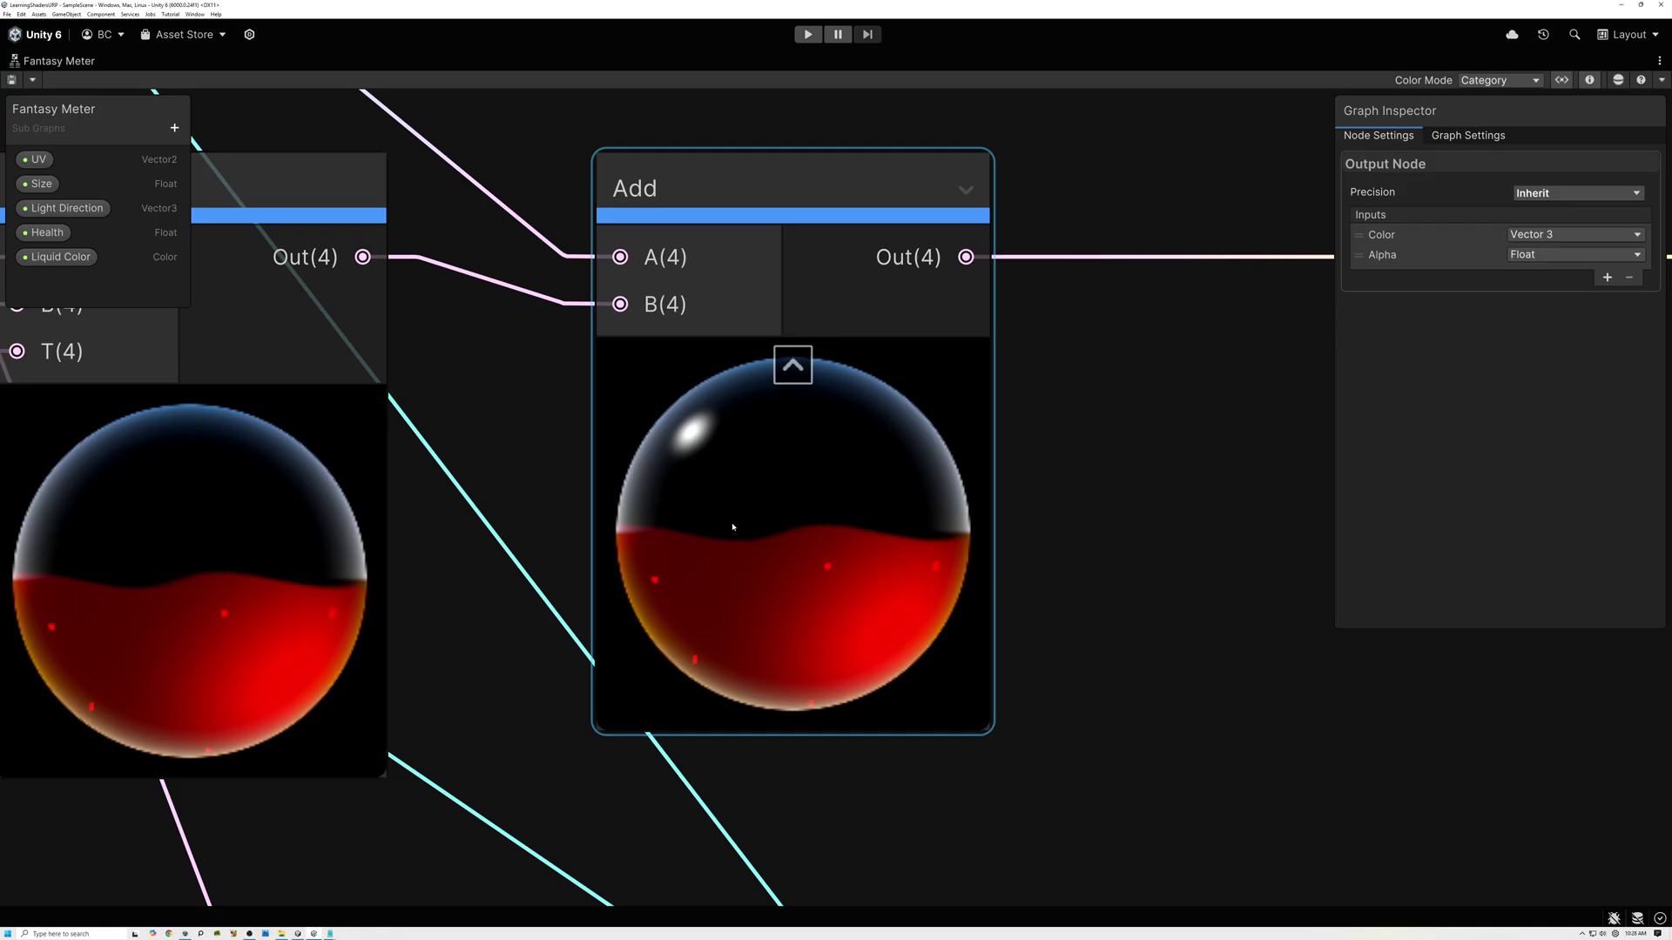
- Scroll the unity.com Shader Graph page past 'Simplifying shader creation' to the node graph examples
{"action": "scroll", "coordinate": [772, 502], "scroll_direction": "down", "scroll_amount": 6}
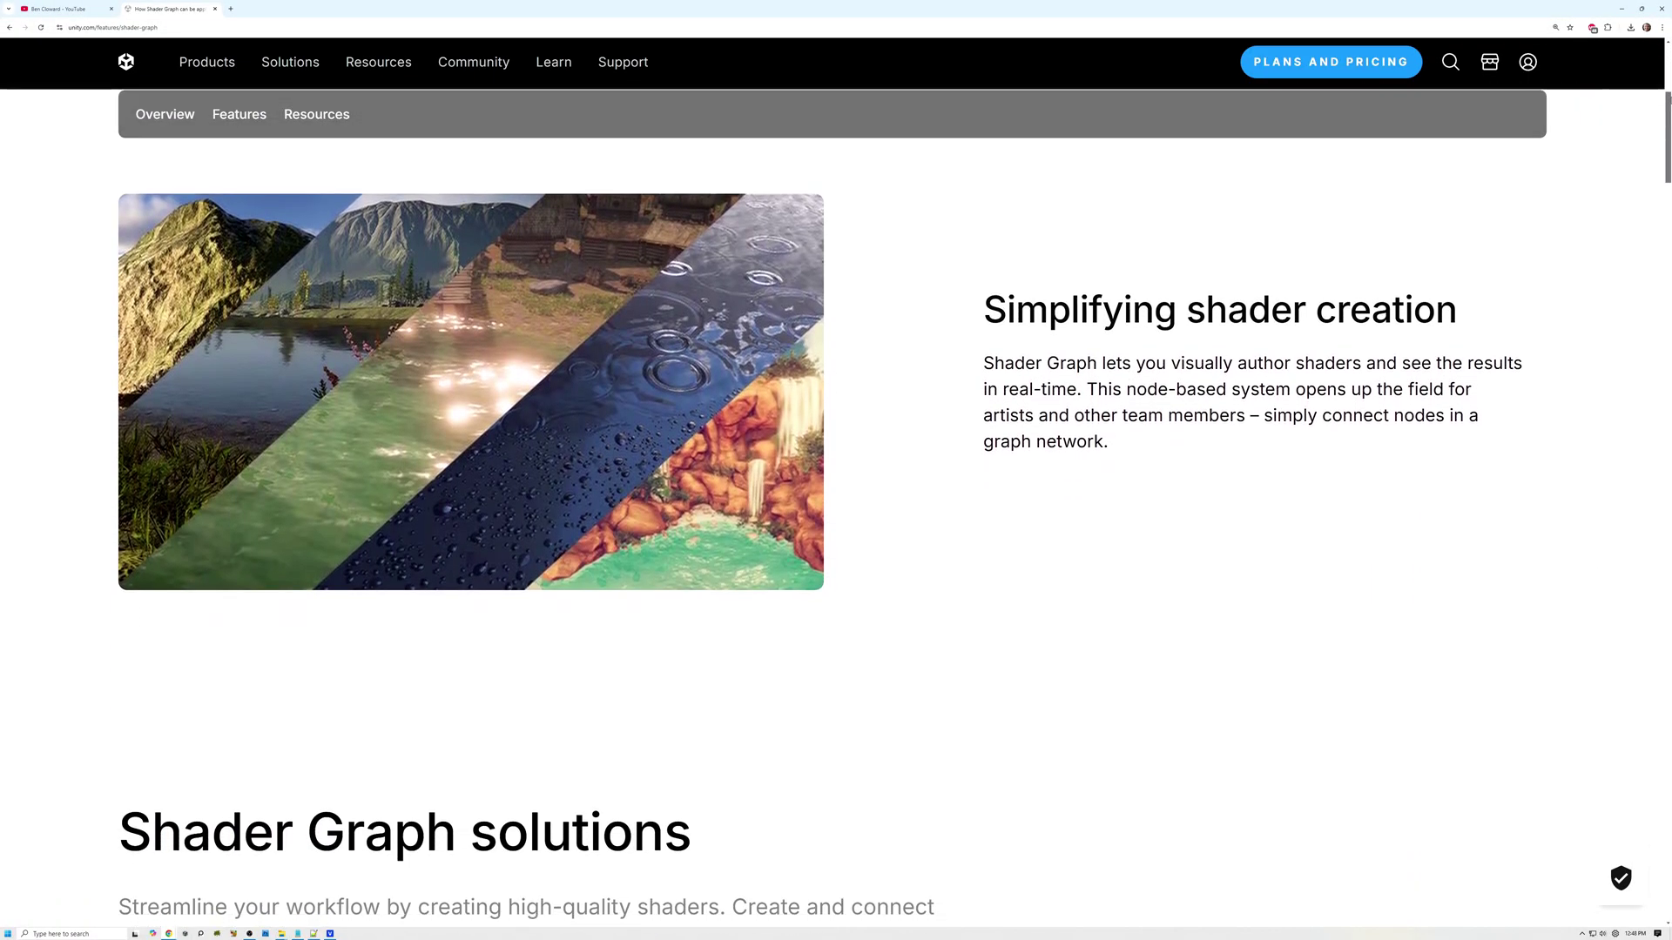
{"action": "left_click_drag", "start_coordinate": [1666, 99], "coordinate": [1640, 431]}
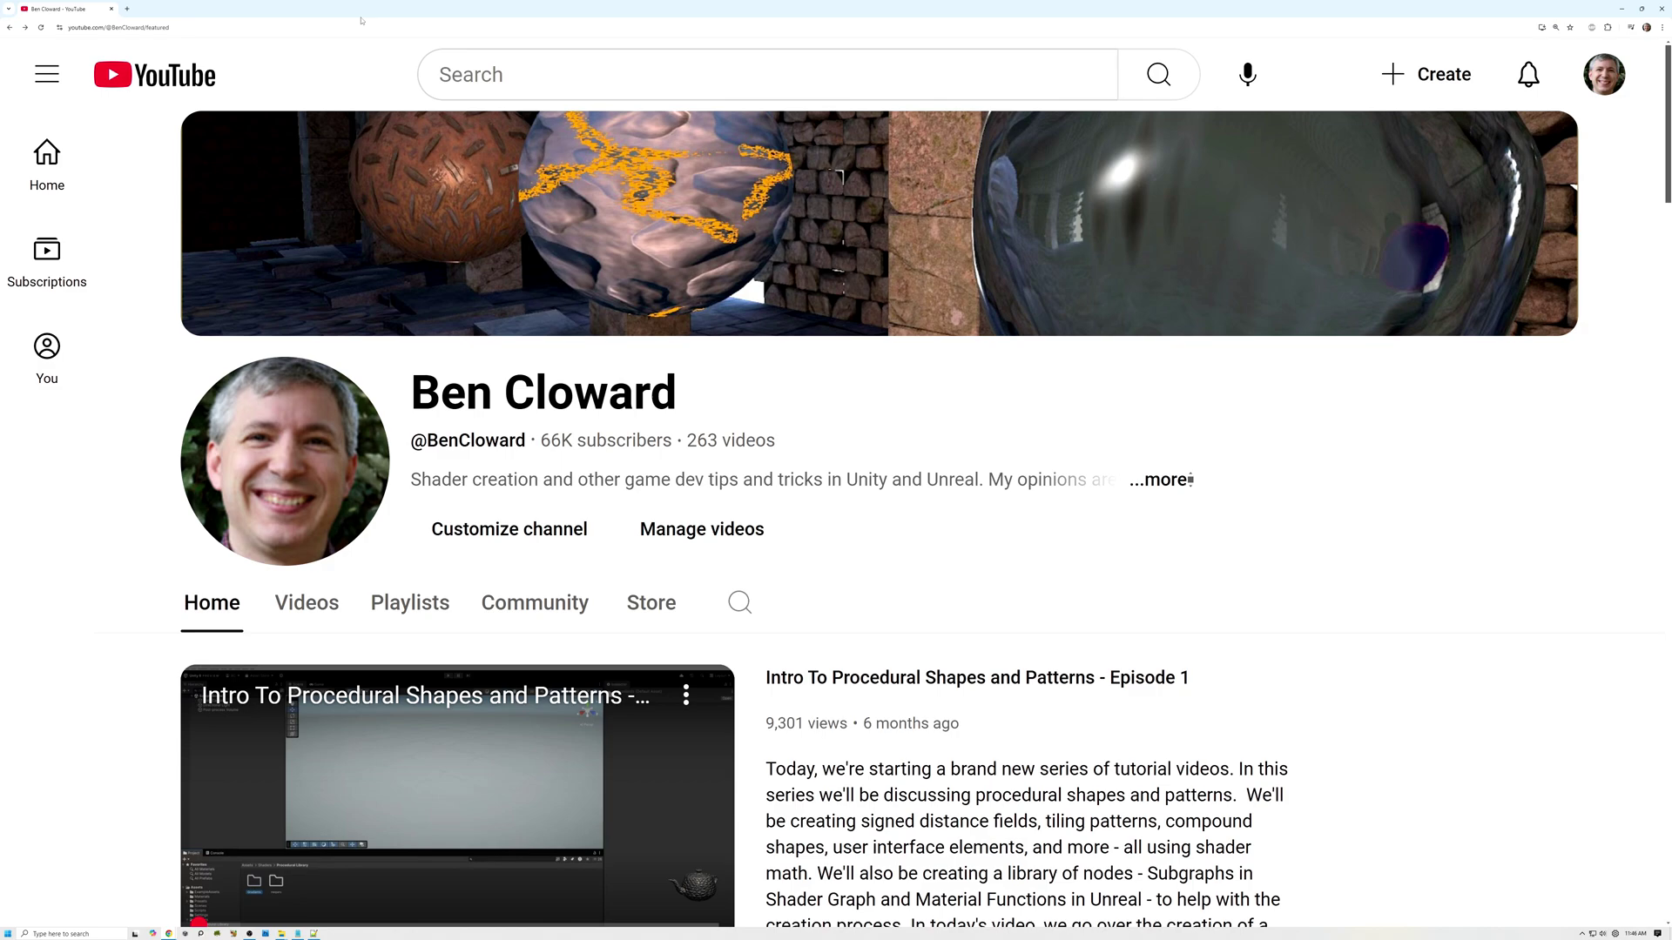
- Scroll the channel Home tab past the featured video to the Videos row and Shader Graph Basics playlist
{"action": "left_click_drag", "start_coordinate": [1667, 190], "coordinate": [1662, 322]}
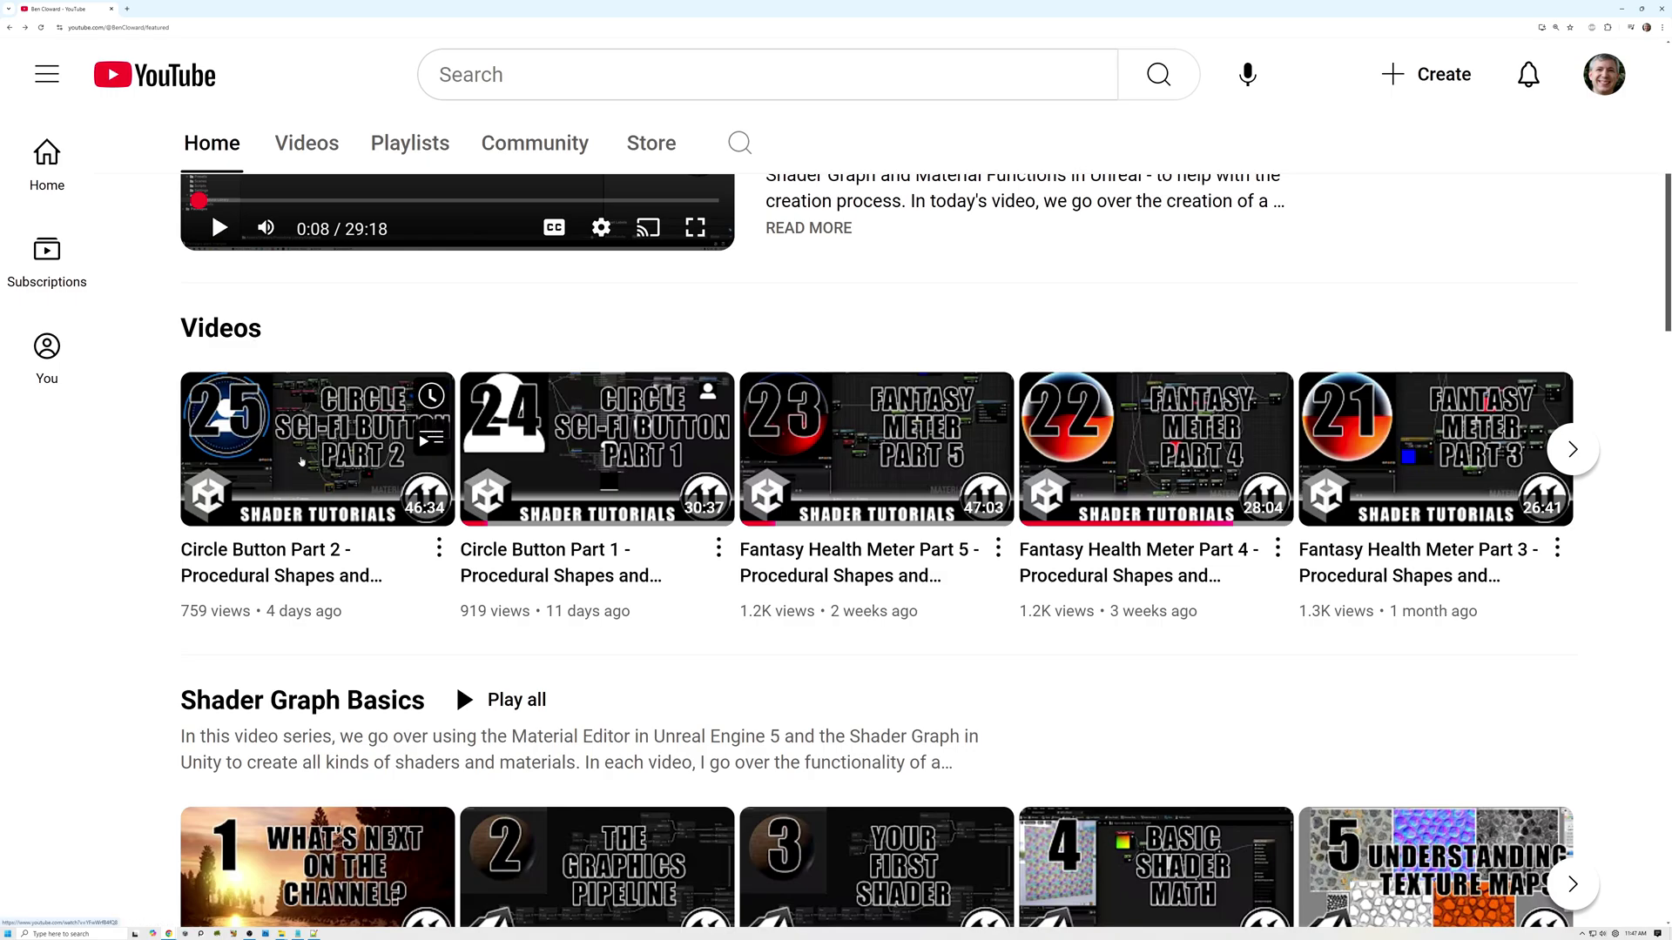
{"action": "left_click_drag", "start_coordinate": [1667, 338], "coordinate": [1668, 408]}
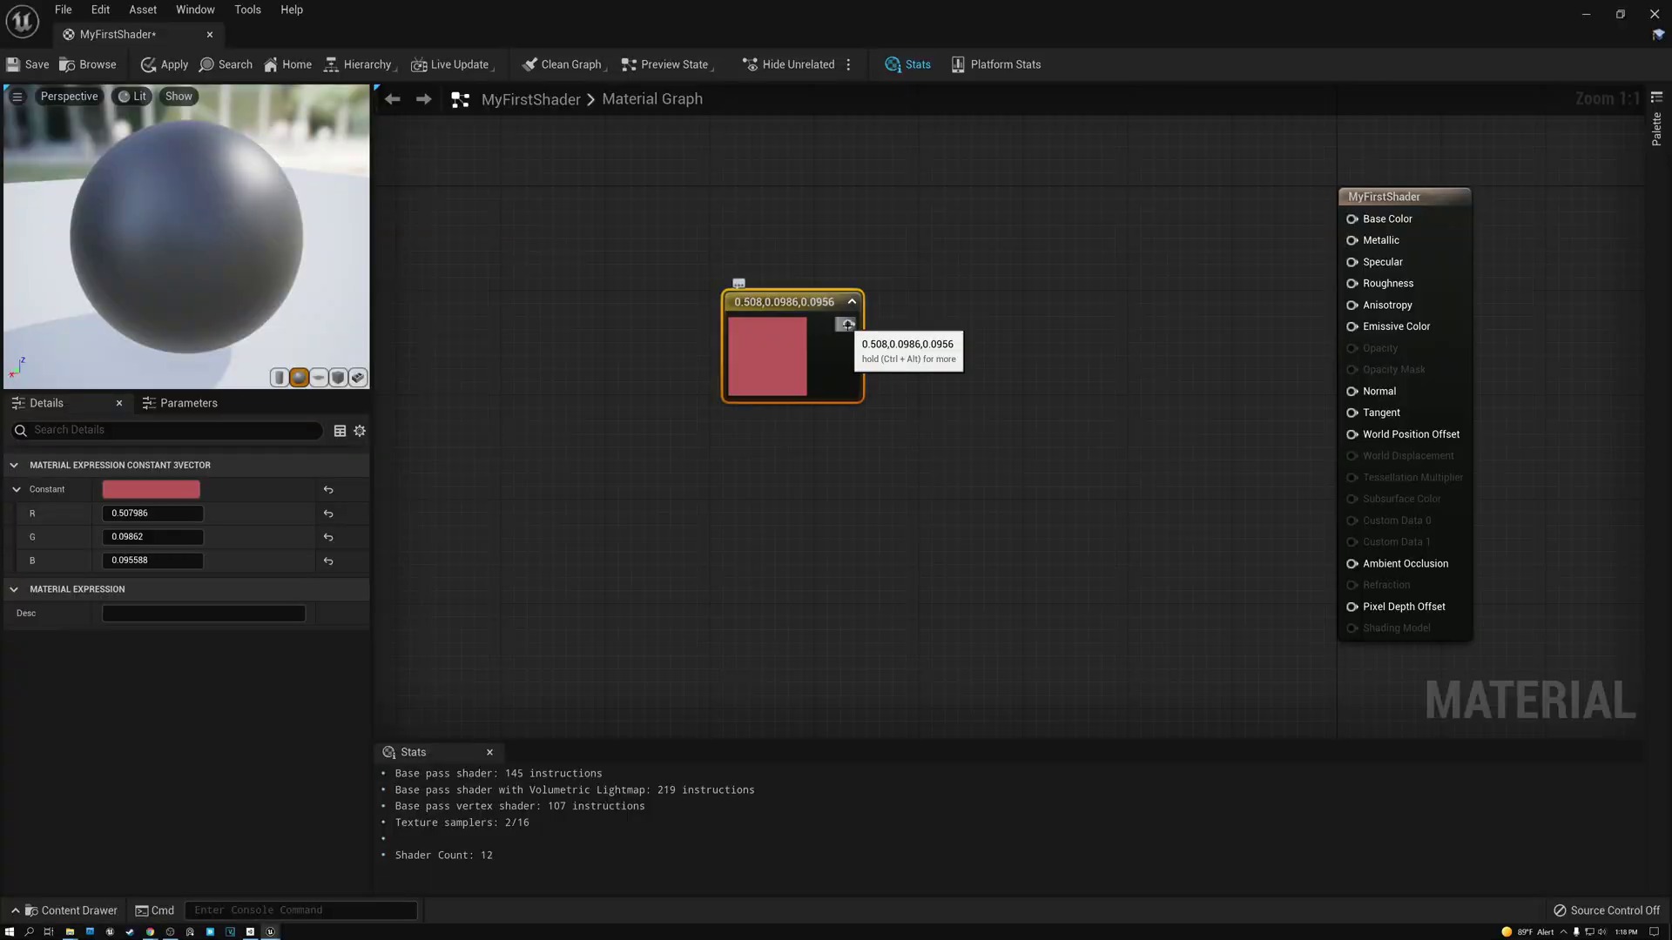
{"action": "left_click_drag", "start_coordinate": [848, 324], "coordinate": [1353, 218]}
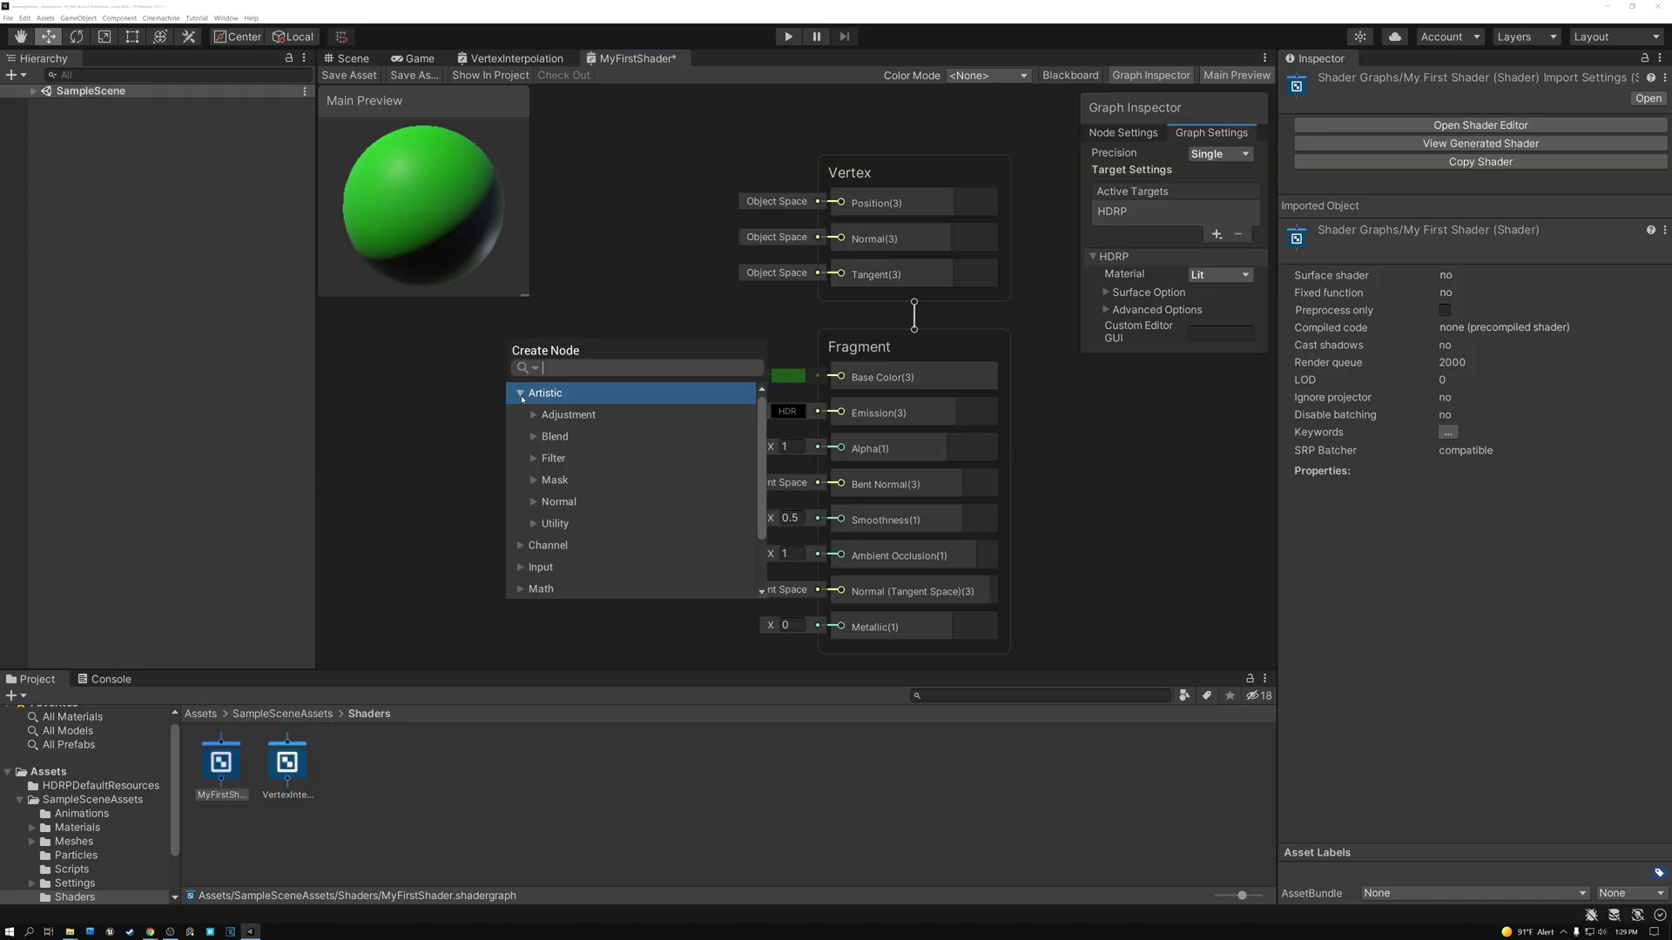
{"action": "left_click", "coordinate": [525, 398]}
- Collapse Artistic and expand Channel to list Combine, Flip, Split and Swizzle nodes
{"action": "left_click", "coordinate": [526, 415]}
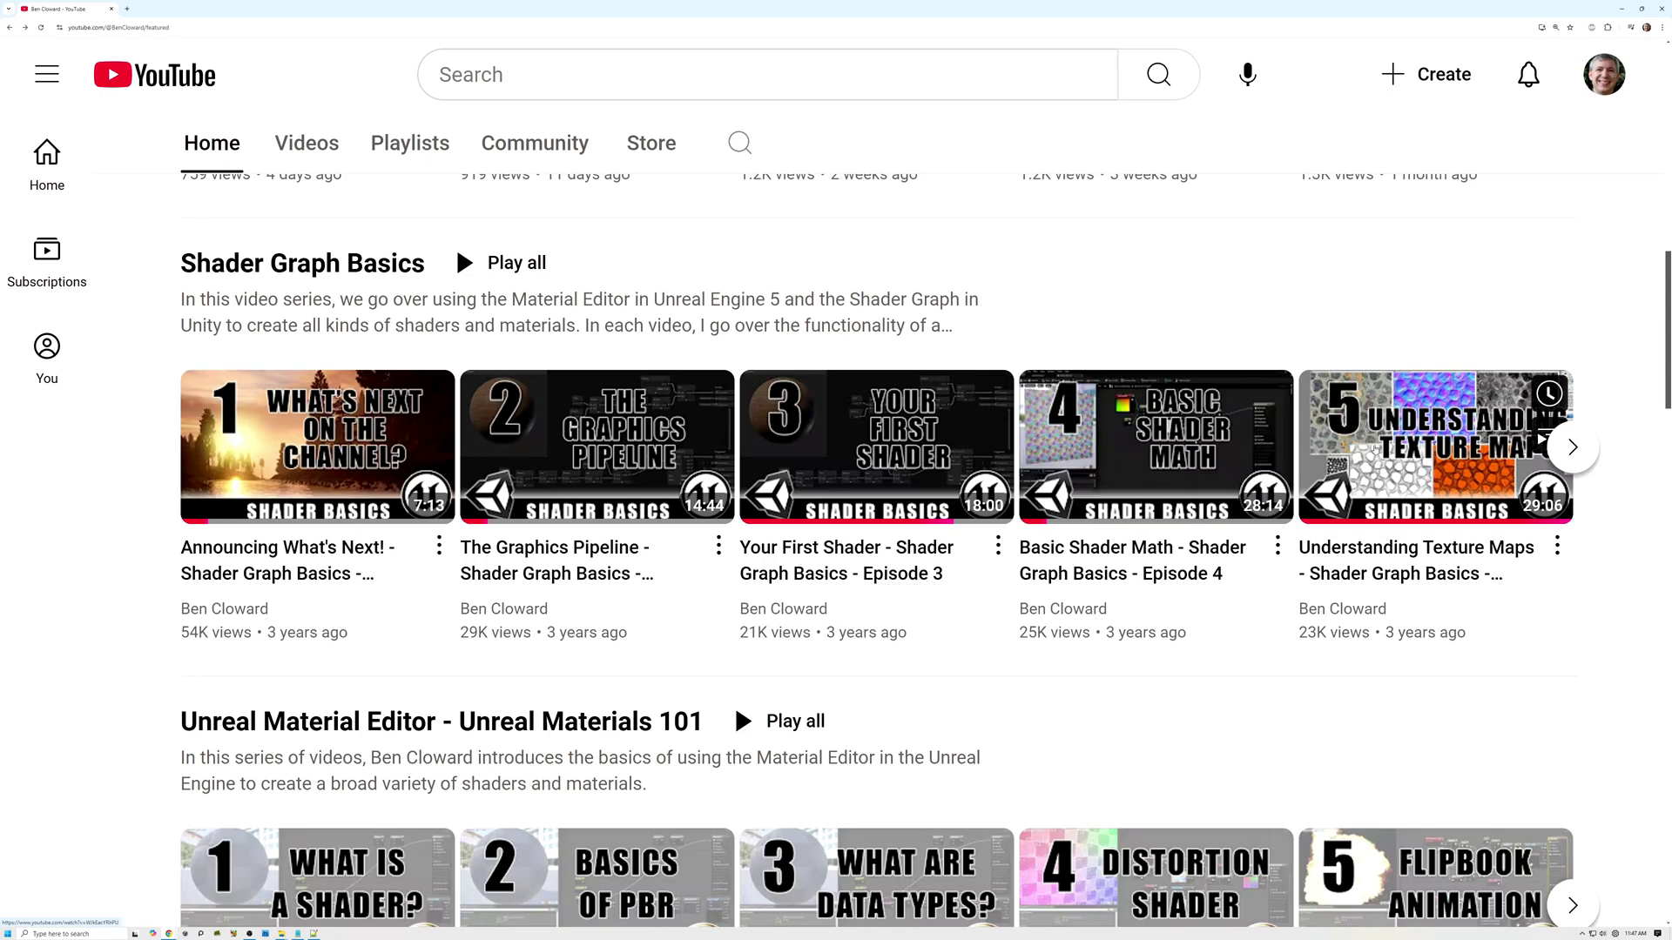
- Advance Shader Graph Basics to episodes 6–10, then scroll to Unreal Materials 101 and Advanced Materials
{"action": "left_click", "coordinate": [1572, 448]}
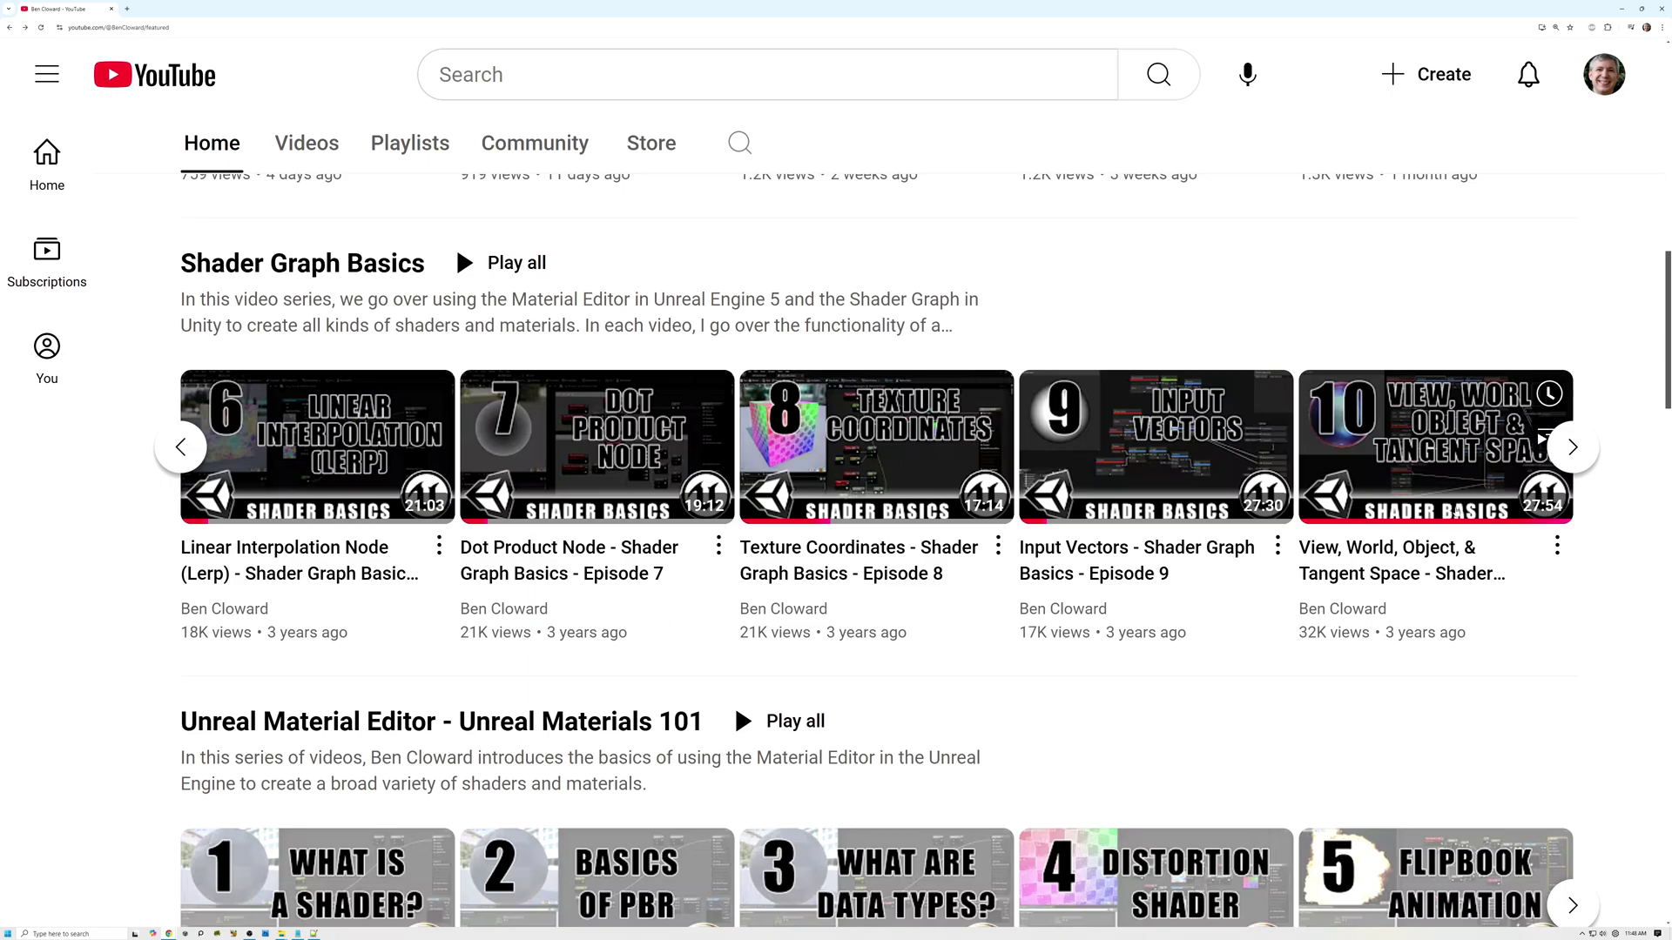
{"action": "left_click_drag", "start_coordinate": [1657, 407], "coordinate": [1659, 478]}
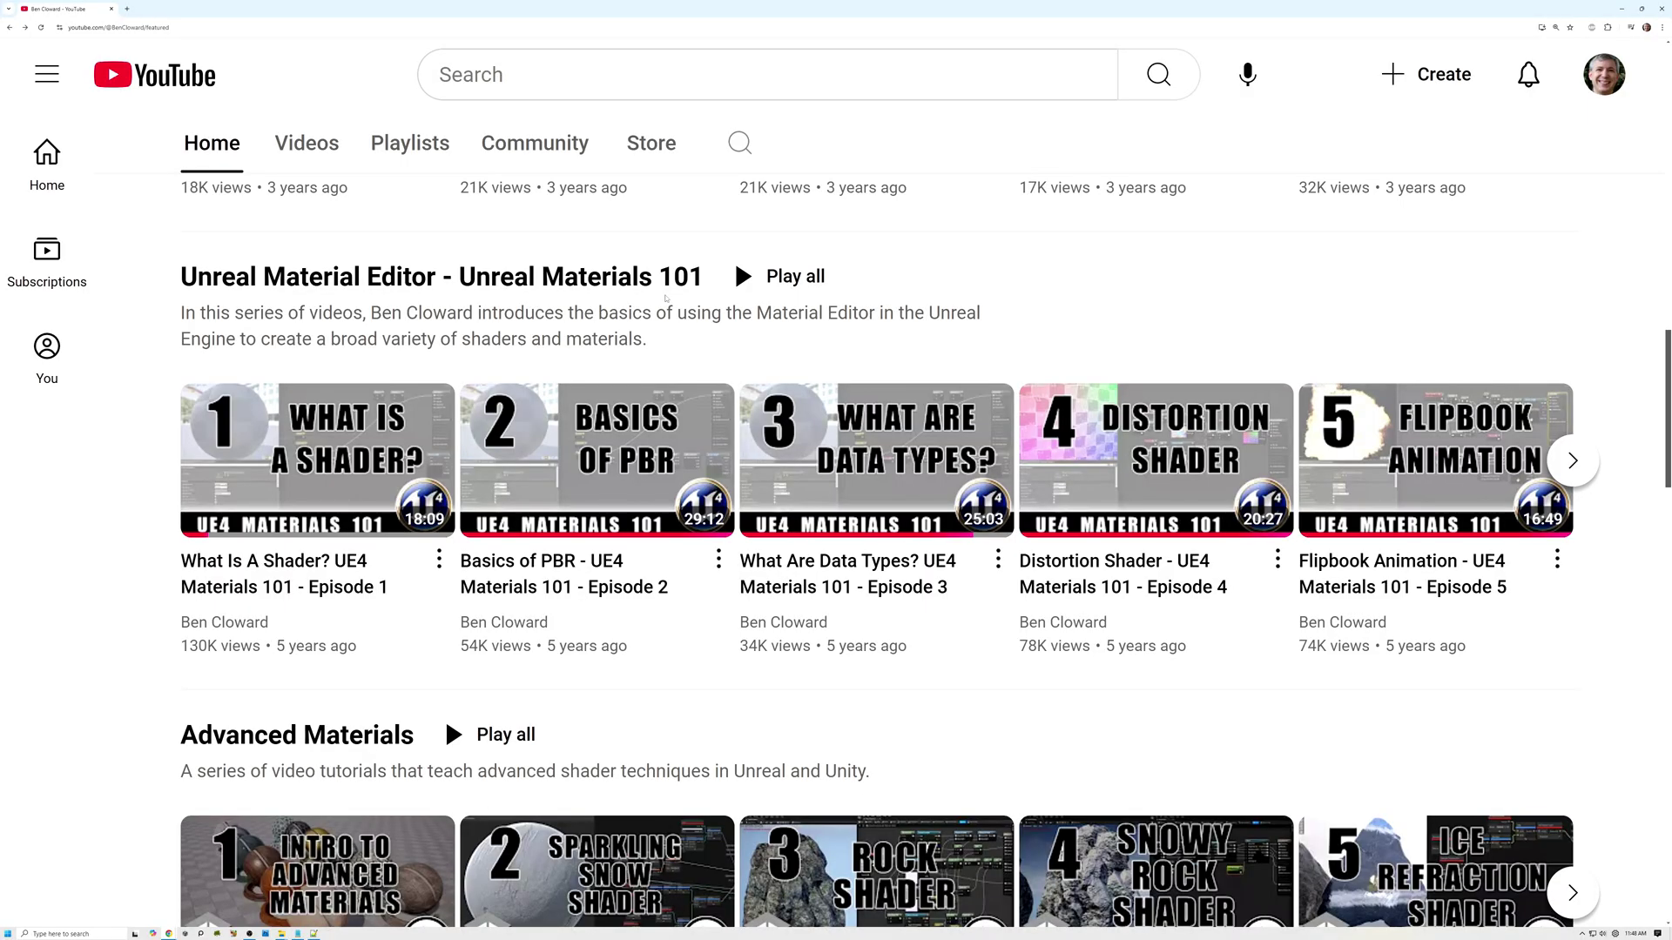
{"action": "scroll", "coordinate": [652, 364], "scroll_direction": "down", "scroll_amount": 4}
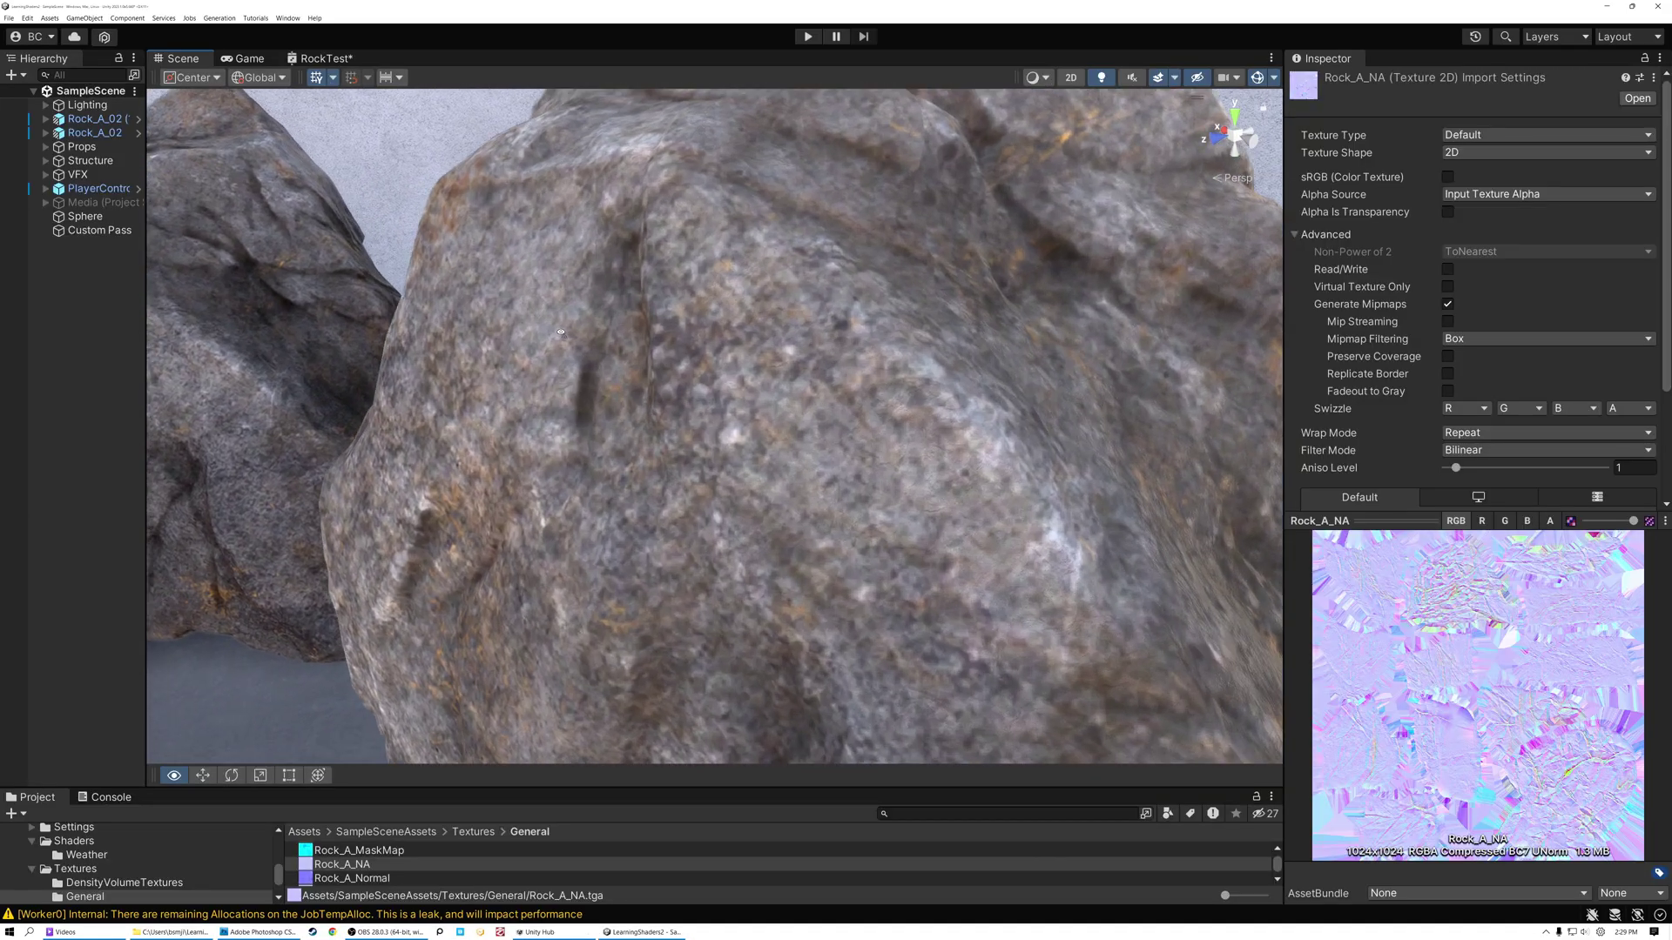
{"action": "scroll", "coordinate": [570, 353], "scroll_direction": "up", "scroll_amount": 6}
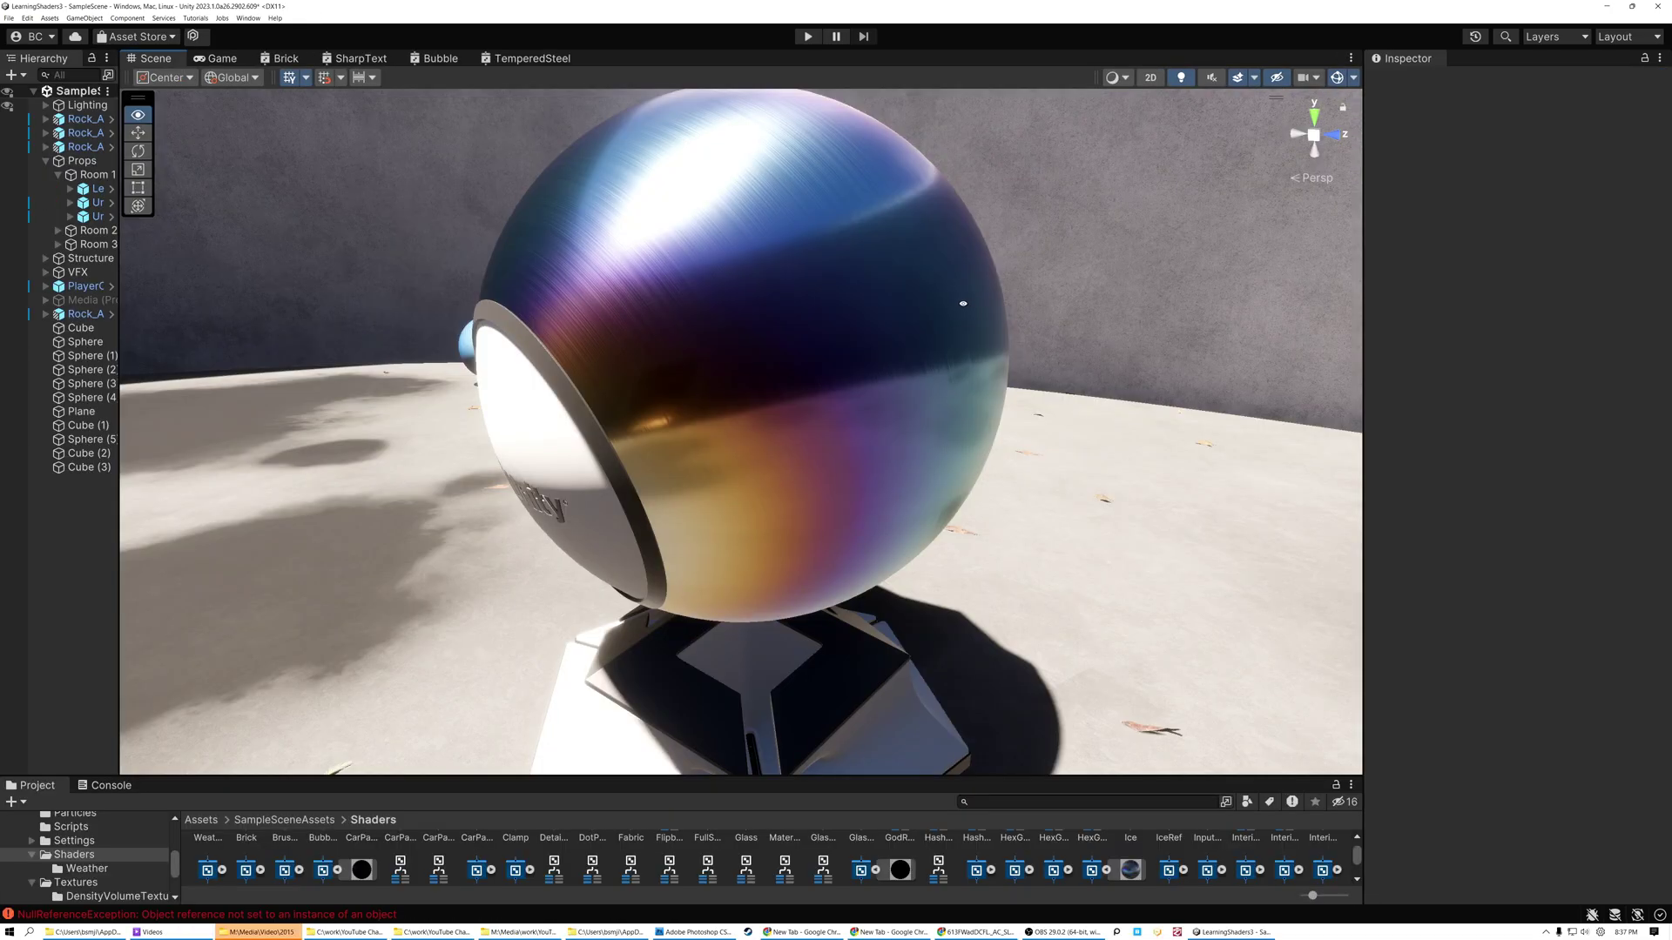
{"action": "left_click_drag", "start_coordinate": [963, 303], "coordinate": [822, 336]}
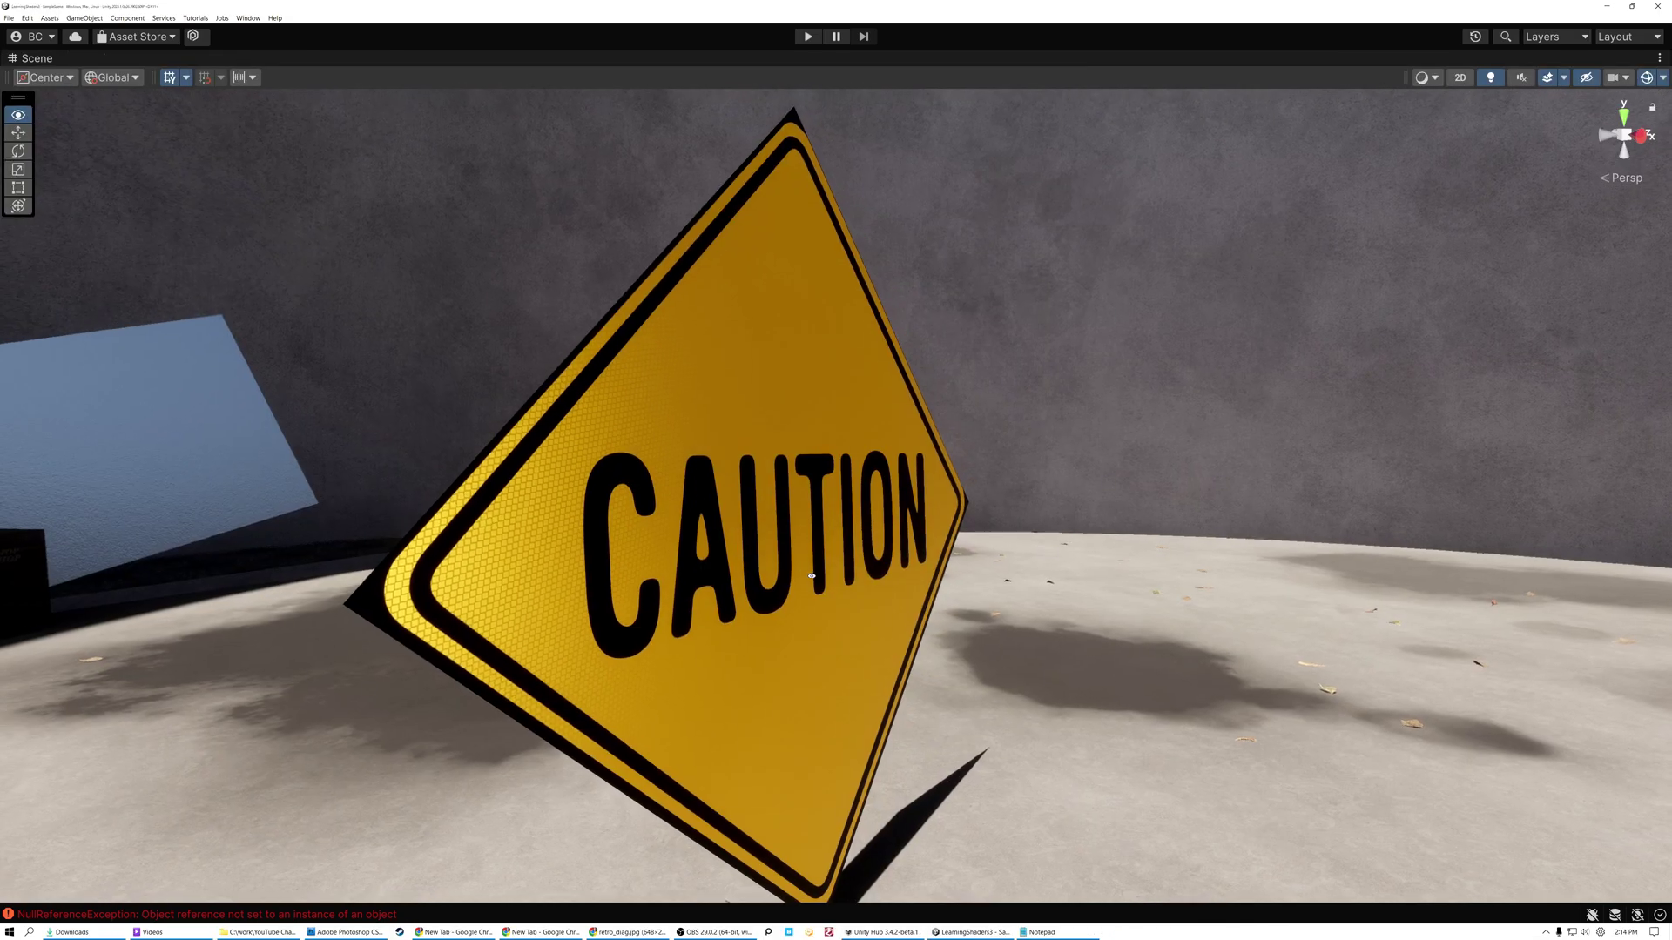
{"action": "left_click_drag", "start_coordinate": [731, 574], "coordinate": [701, 579]}
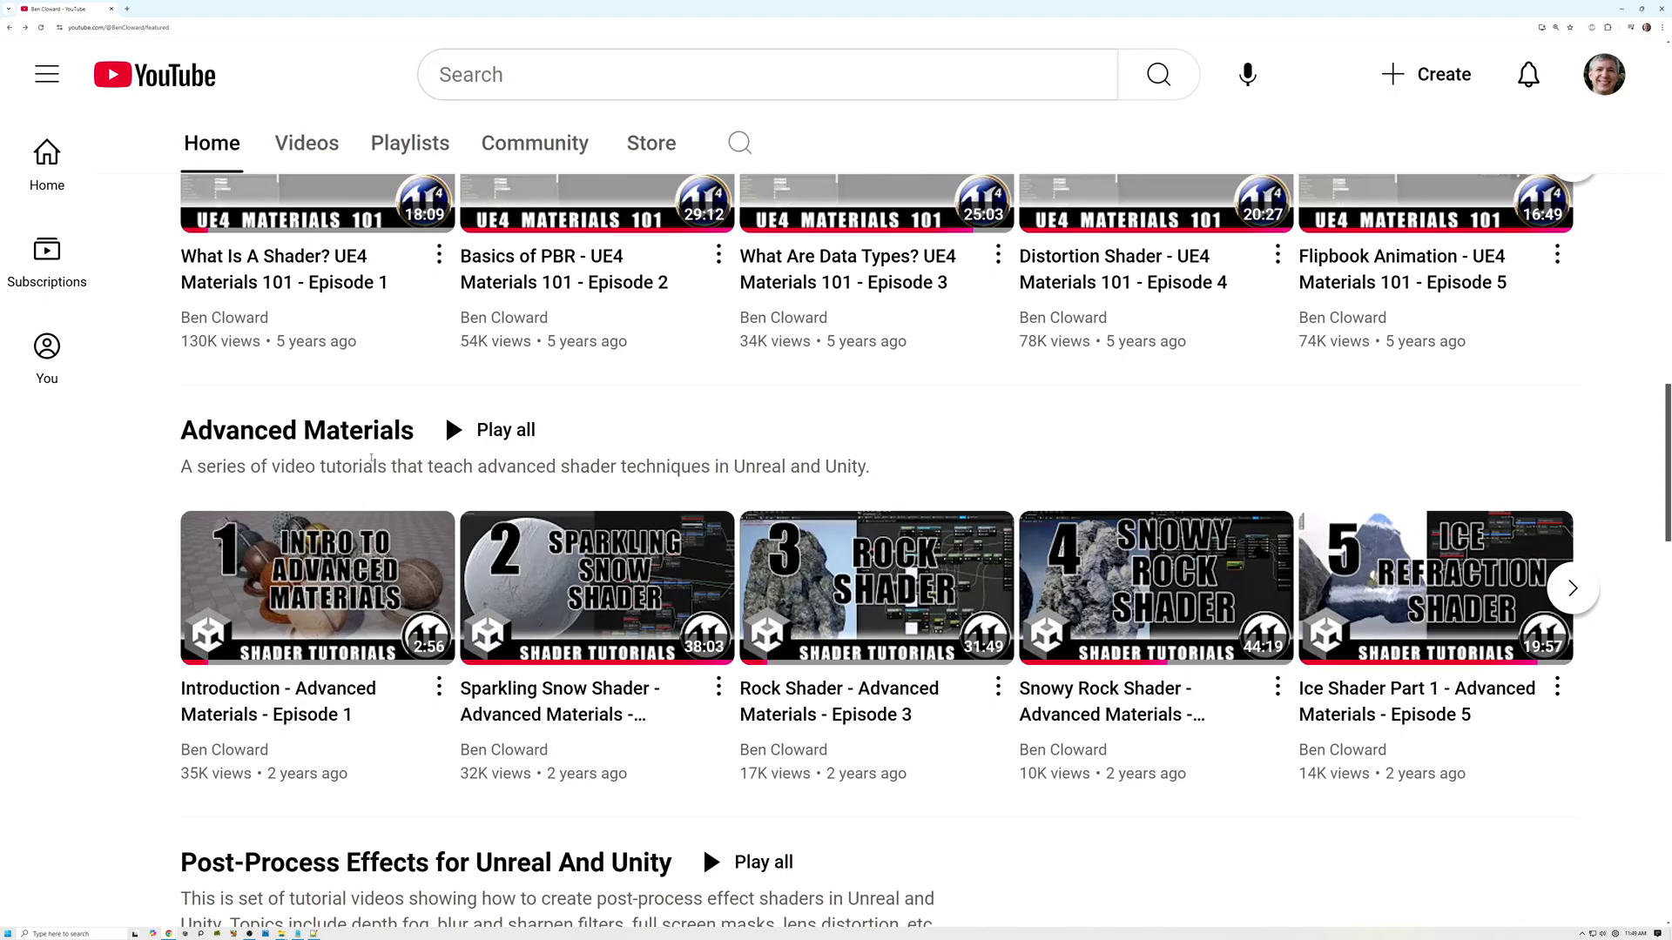
- Scroll down to the Advanced Materials and Post-Process Effects for Unreal And Unity shelves
{"action": "scroll", "coordinate": [364, 461], "scroll_direction": "down", "scroll_amount": 3}
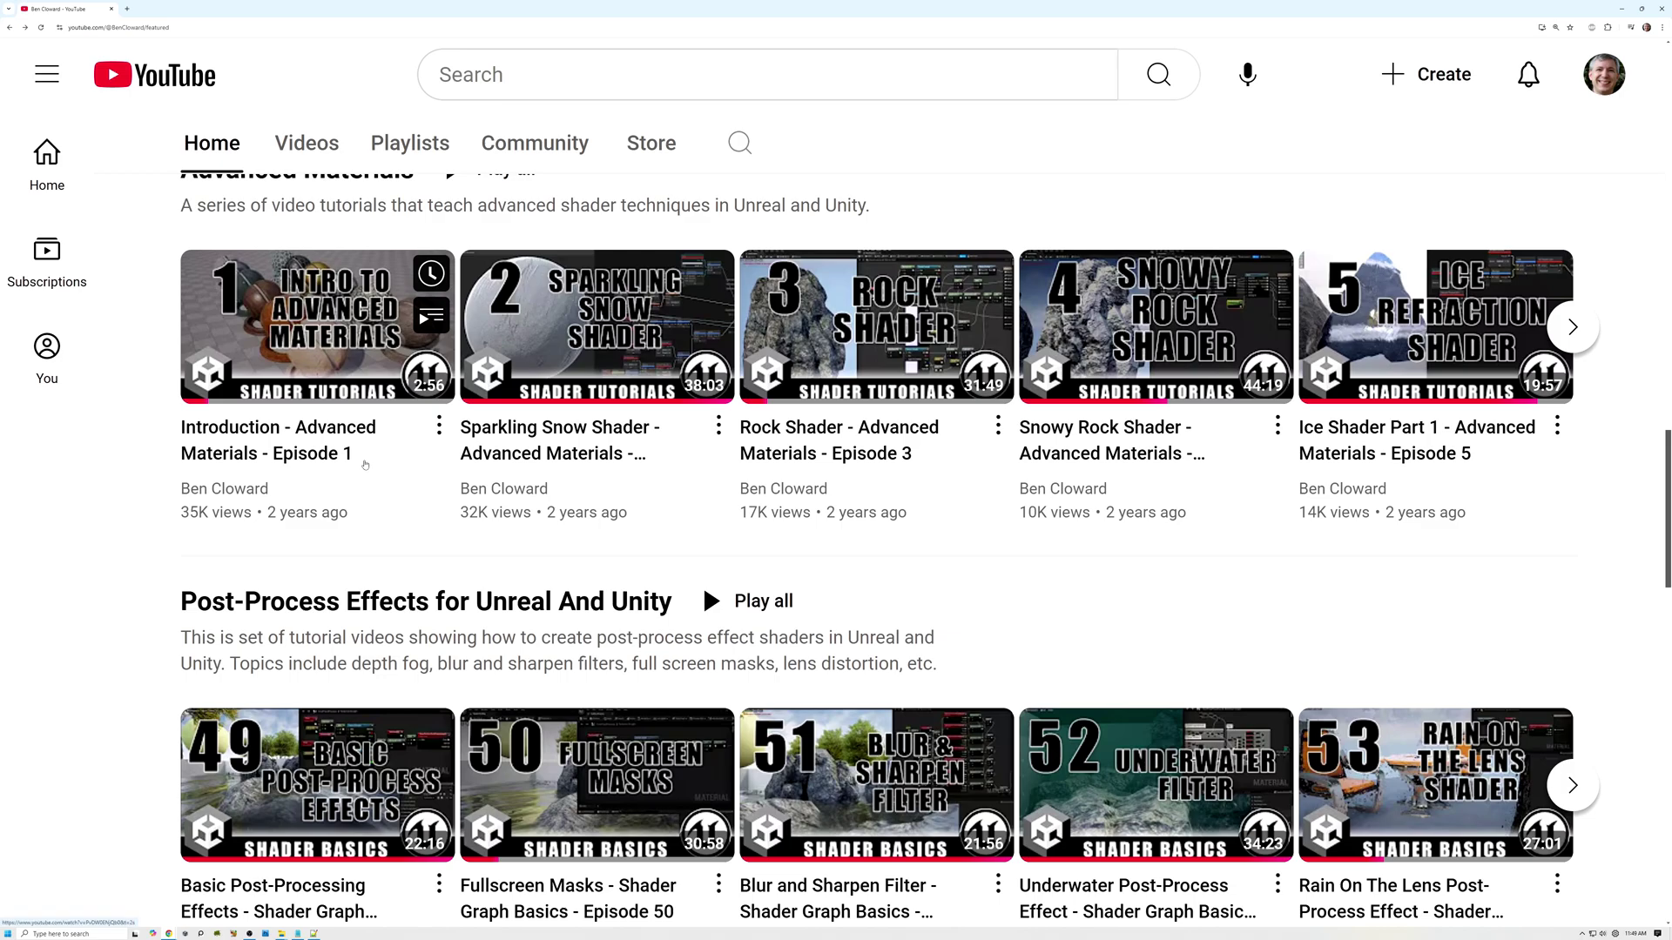
{"action": "scroll", "coordinate": [365, 465], "scroll_direction": "down", "scroll_amount": 1}
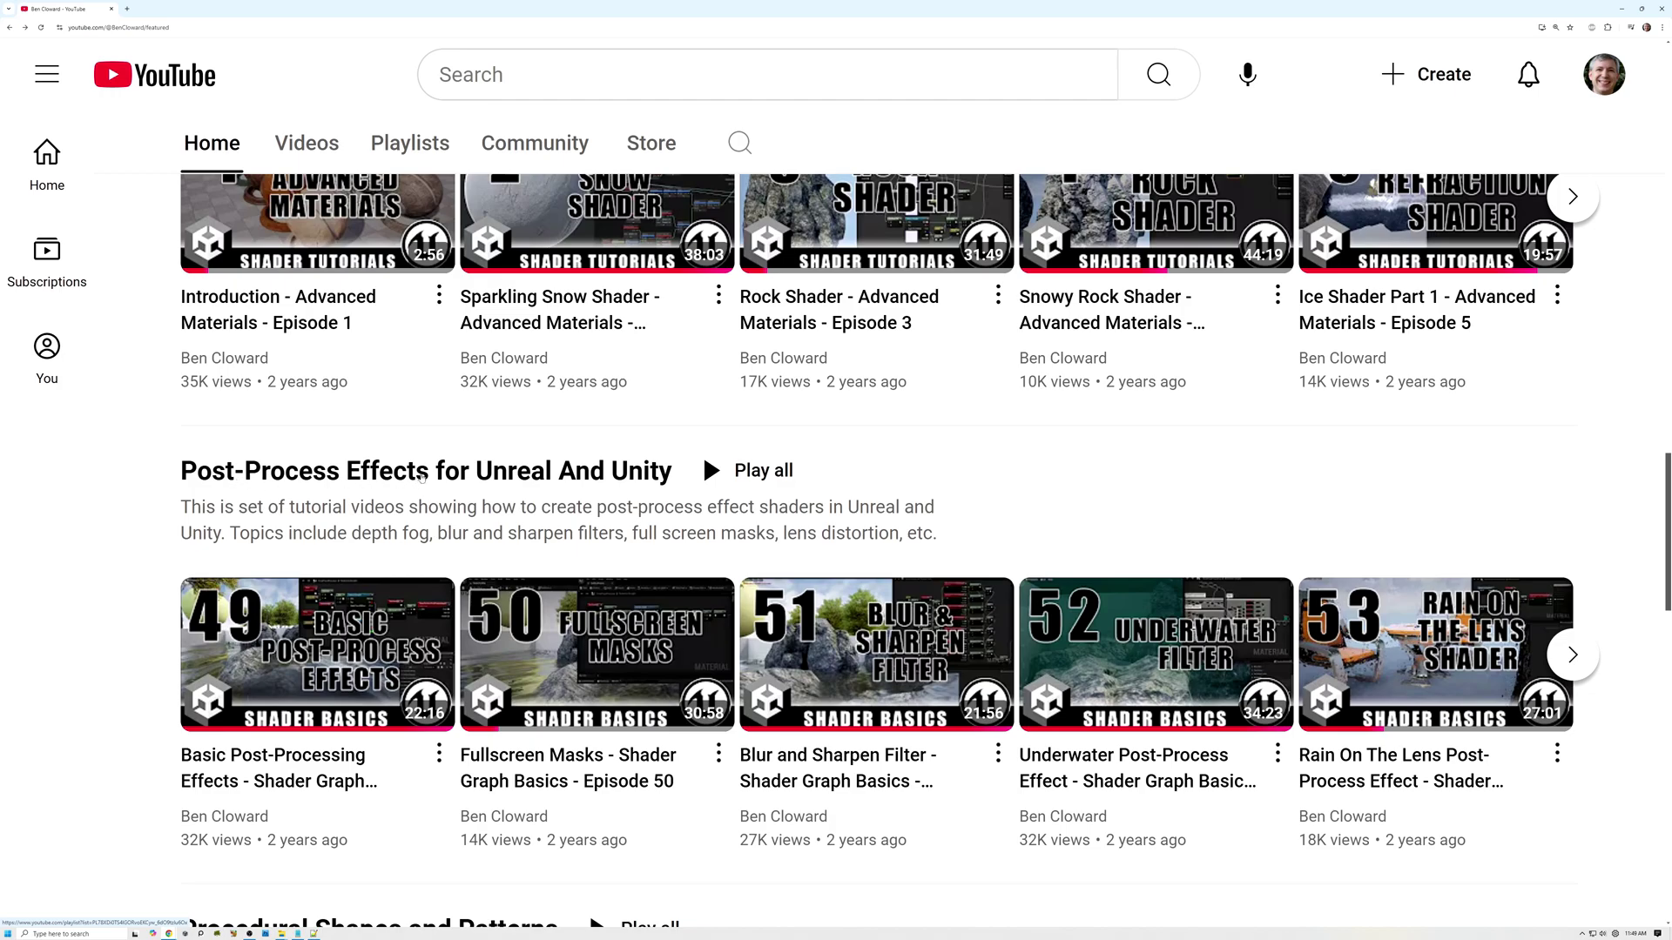
{"action": "scroll", "coordinate": [421, 477], "scroll_direction": "down", "scroll_amount": 1}
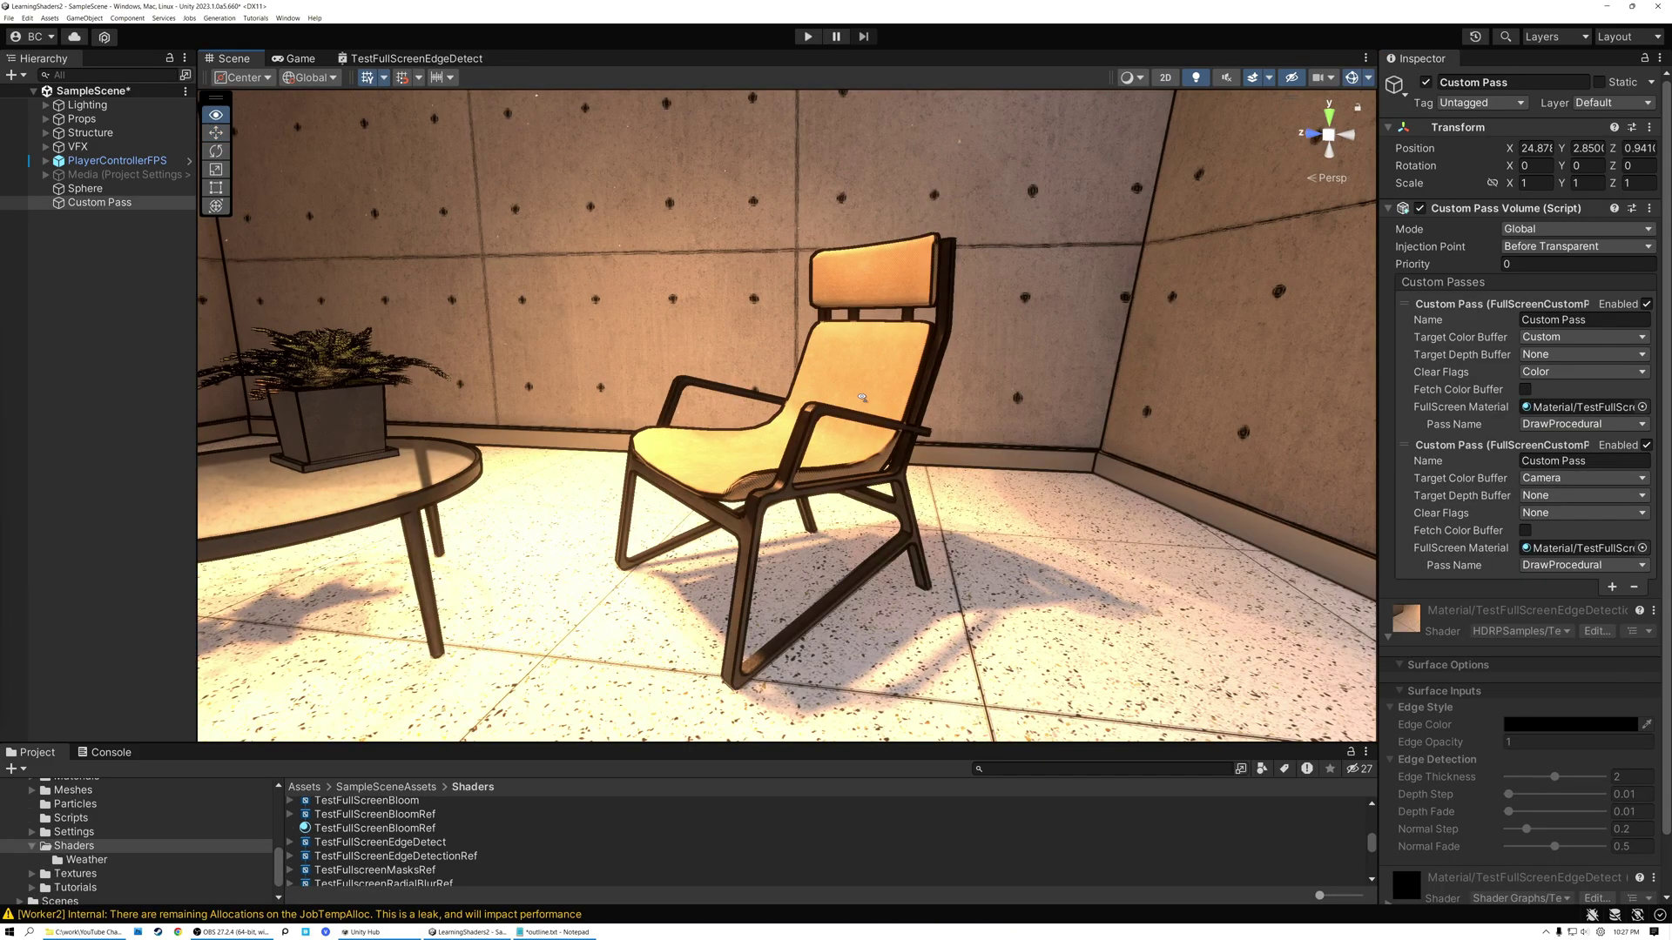
{"action": "left_click_drag", "start_coordinate": [862, 397], "coordinate": [792, 401]}
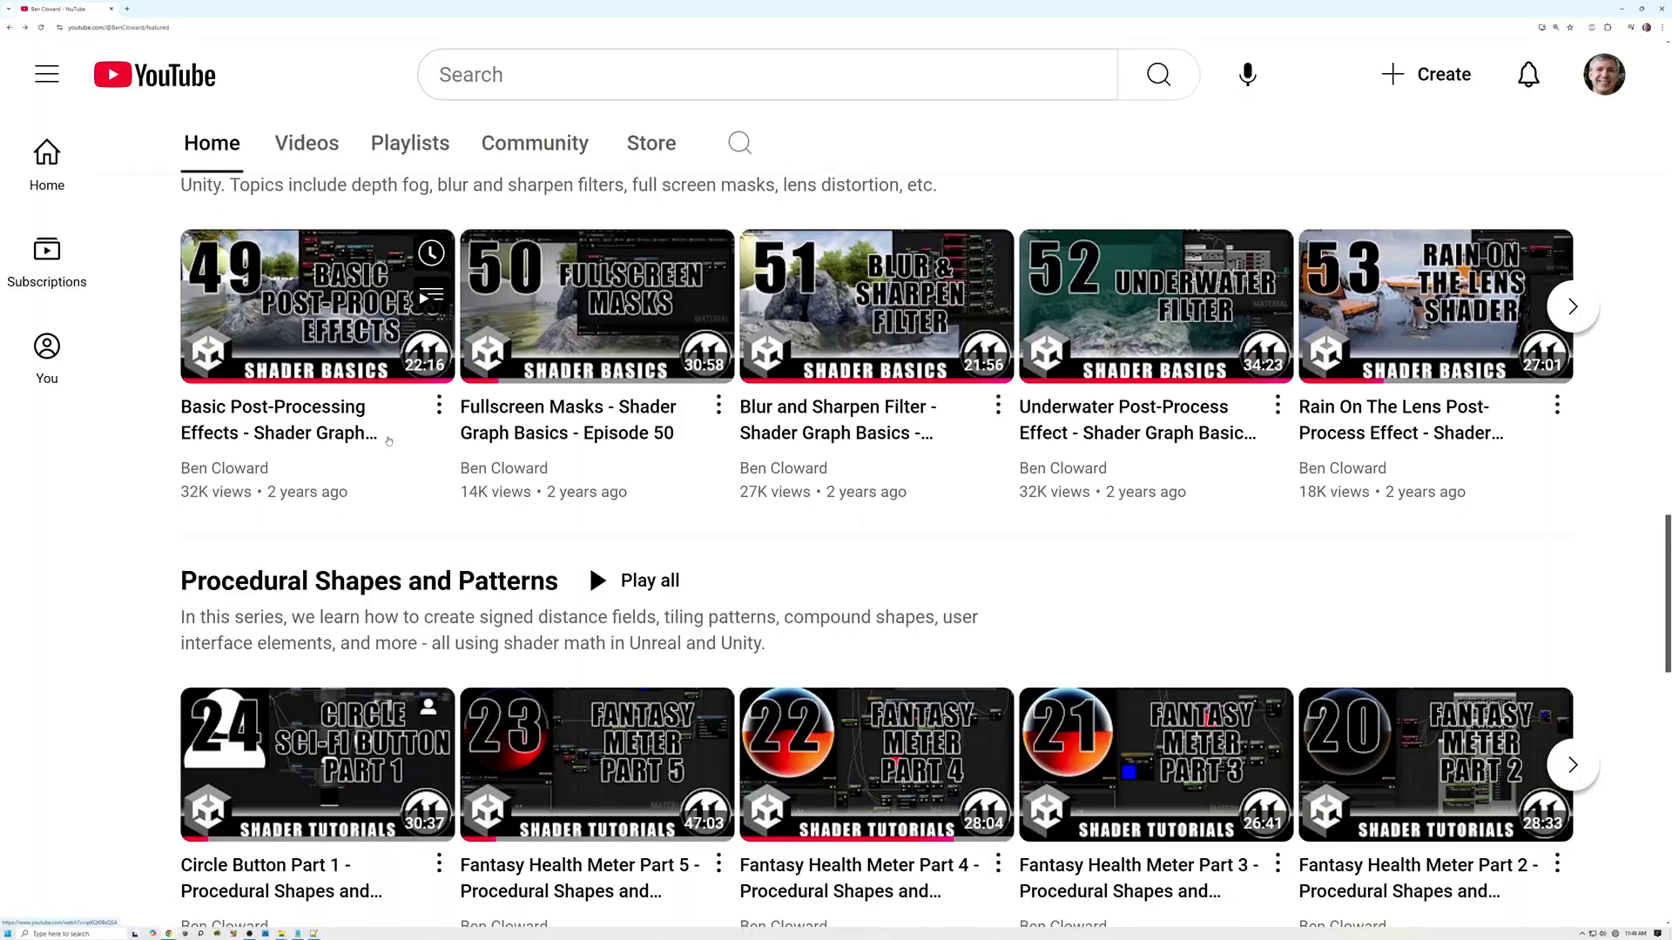
- Scroll the channel Home tab down to the Procedural Shapes and Patterns shelf
{"action": "scroll", "coordinate": [389, 441], "scroll_direction": "down", "scroll_amount": 3}
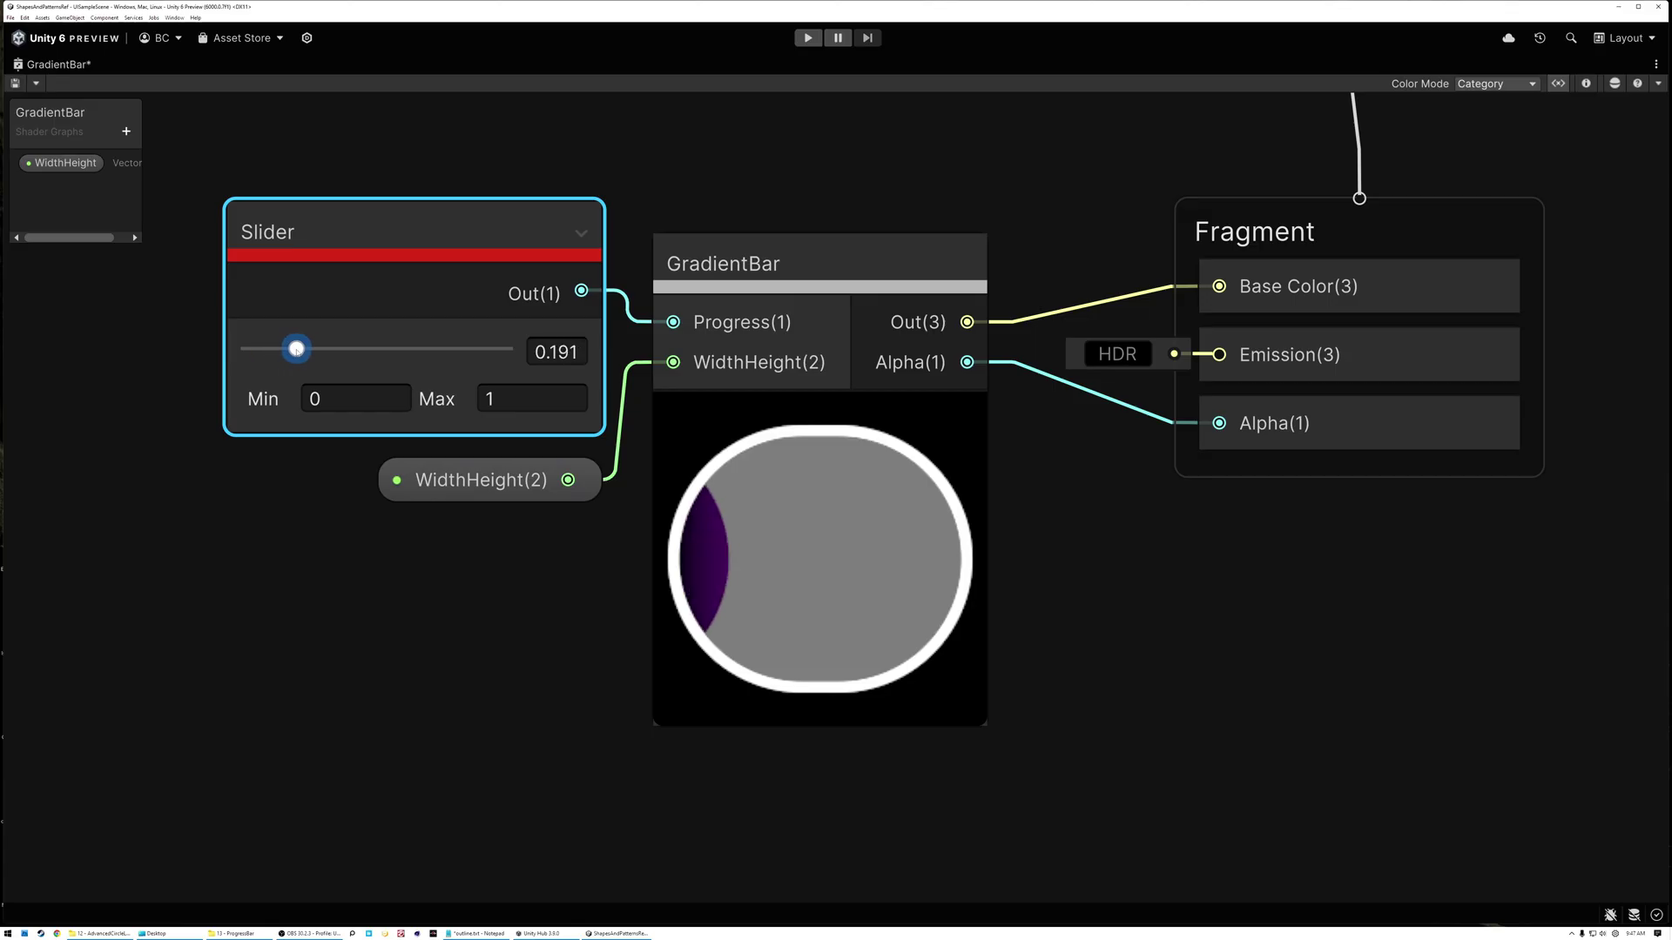
- Drag the progress sliders, settling the FantasyMeter Health input at 0.618 for a partial red fill
{"action": "left_click_drag", "start_coordinate": [296, 350], "coordinate": [497, 349]}
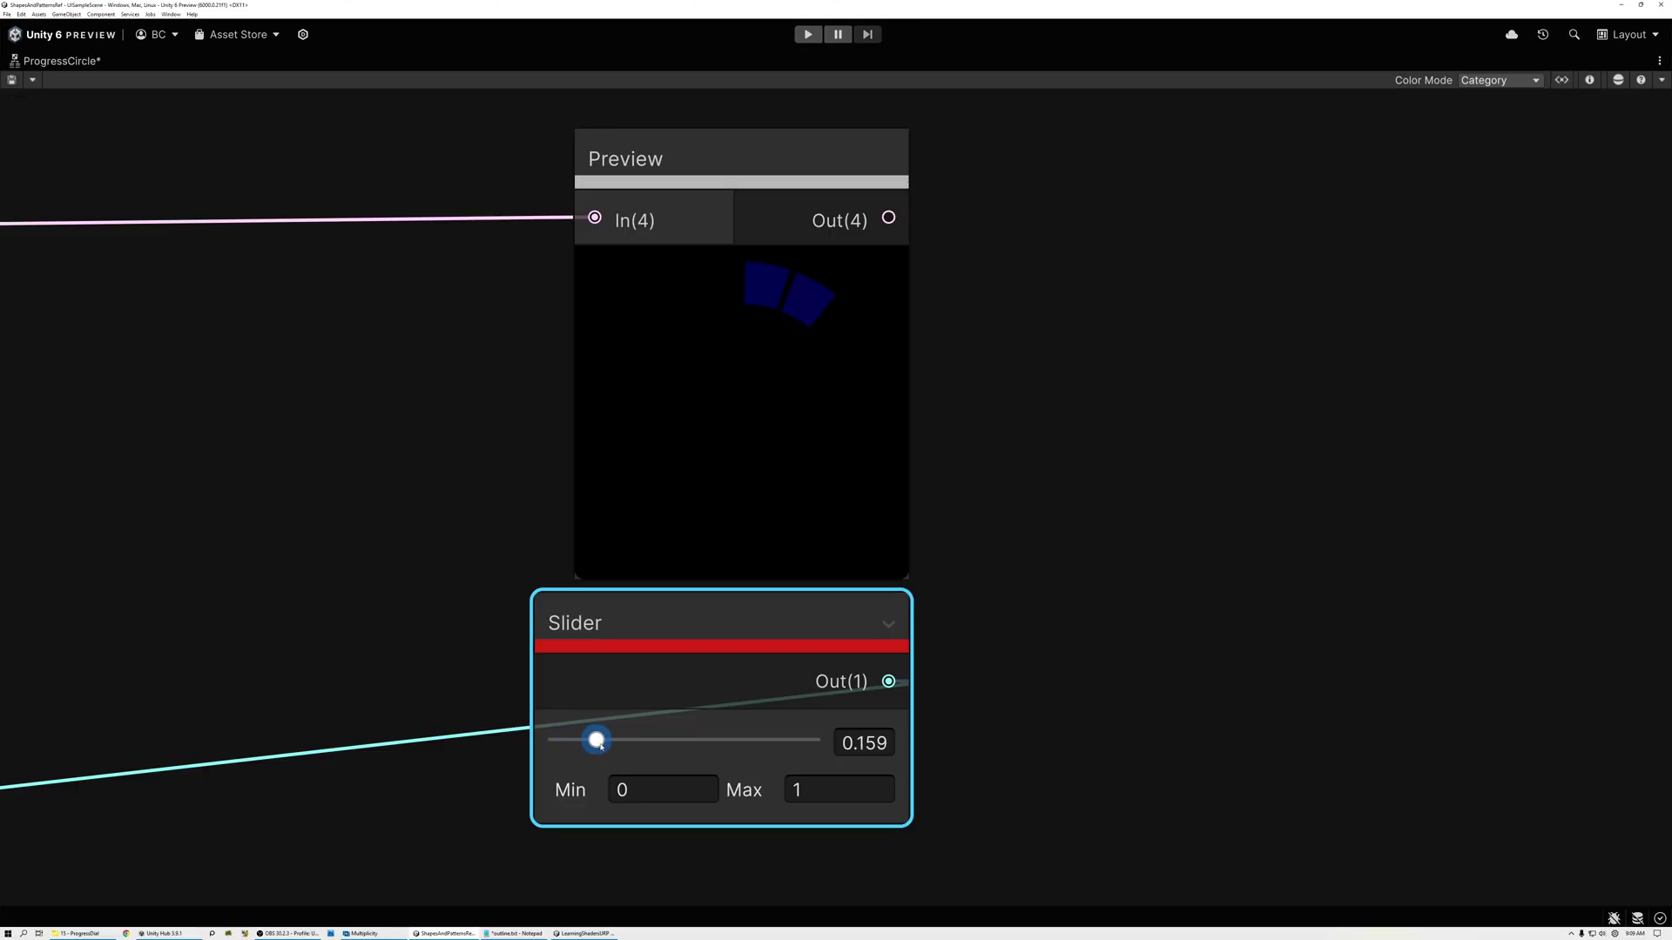
{"action": "left_click_drag", "start_coordinate": [601, 746], "coordinate": [802, 740]}
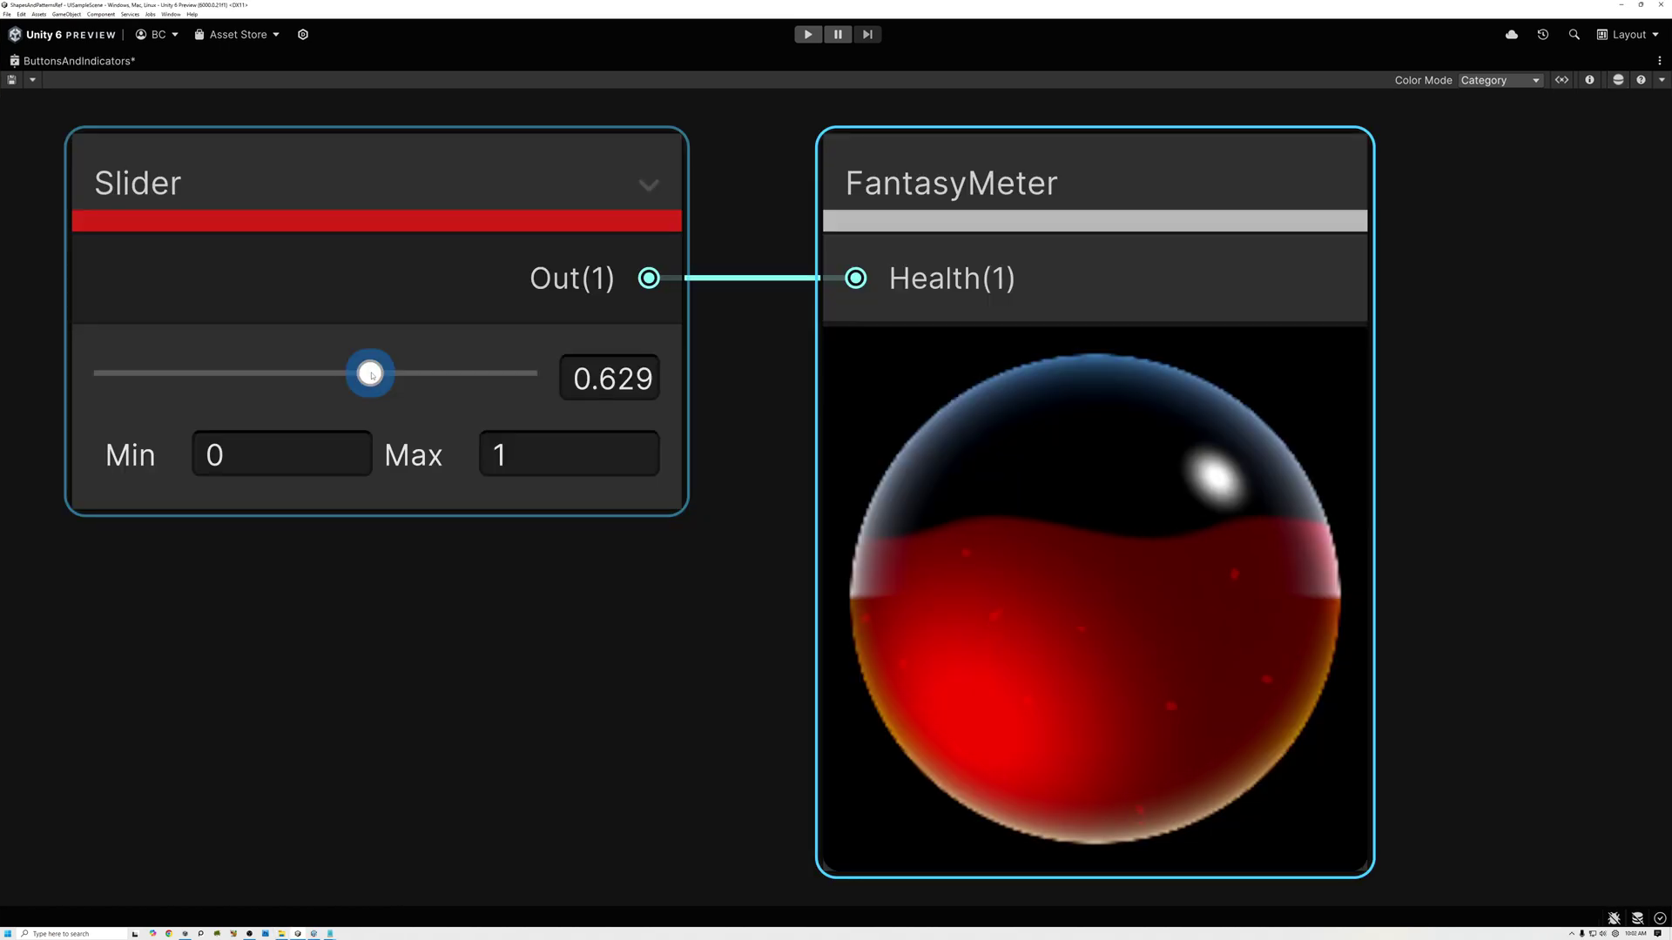
{"action": "mouse_move", "coordinate": [369, 374]}
{"action": "left_mouse_down"}
{"action": "mouse_move", "coordinate": [423, 374]}
{"action": "mouse_move", "coordinate": [360, 374]}
{"action": "left_mouse_up"}
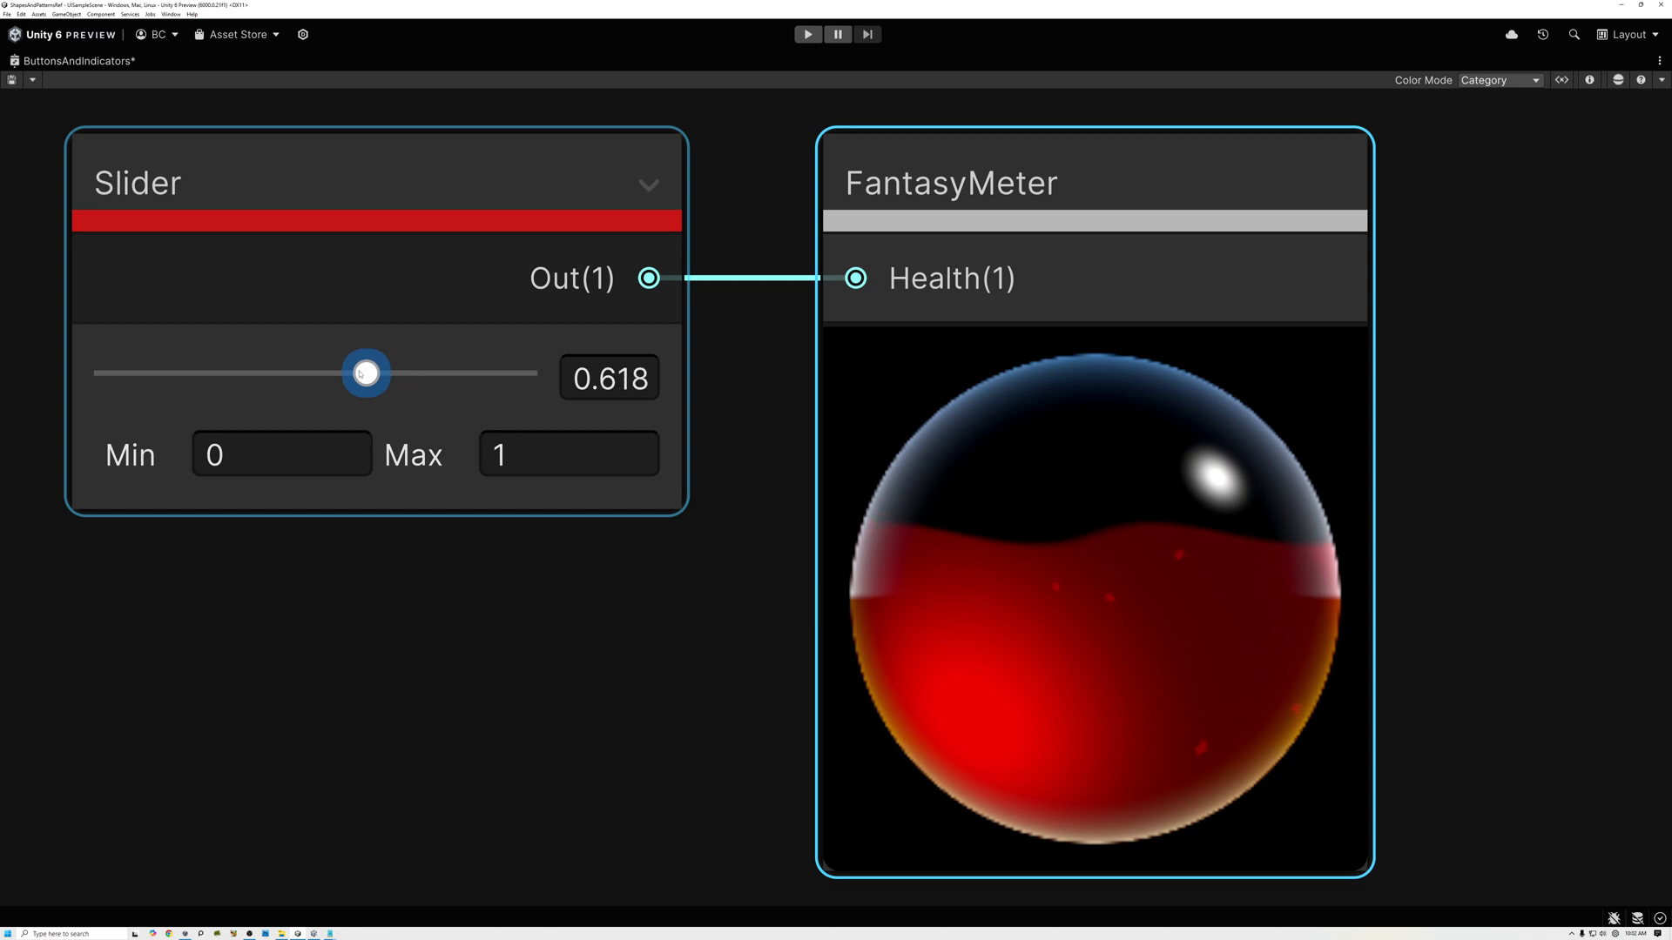
{"action": "left_click_drag", "start_coordinate": [360, 373], "coordinate": [341, 373]}
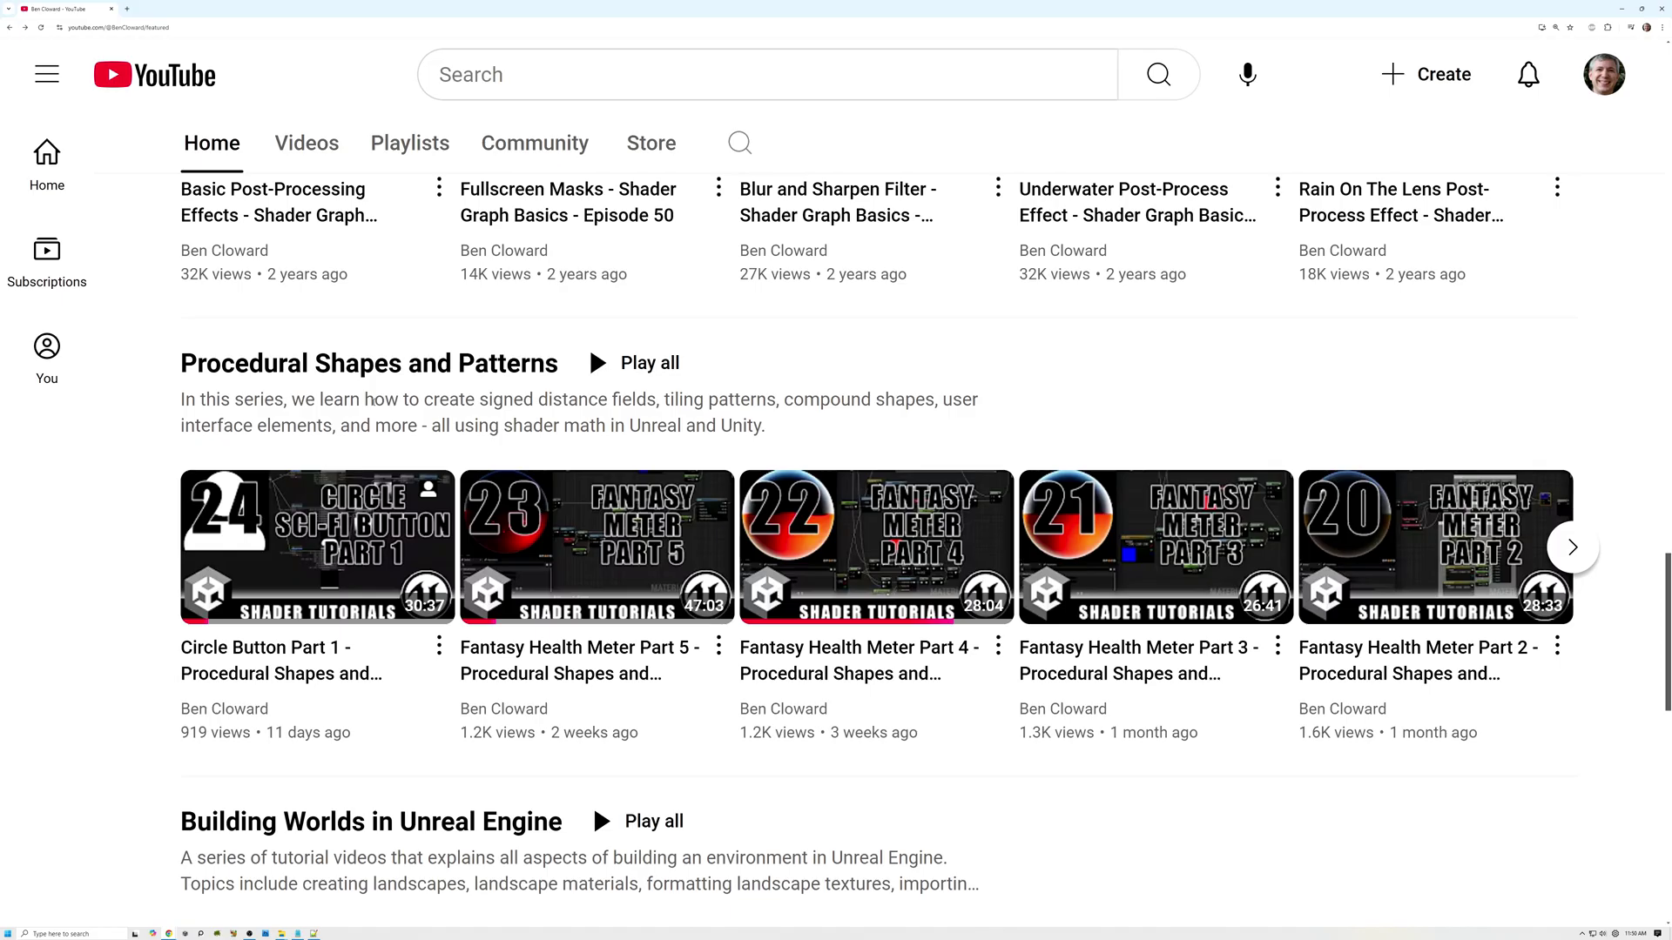
{"action": "scroll", "coordinate": [373, 403], "scroll_direction": "down", "scroll_amount": 3}
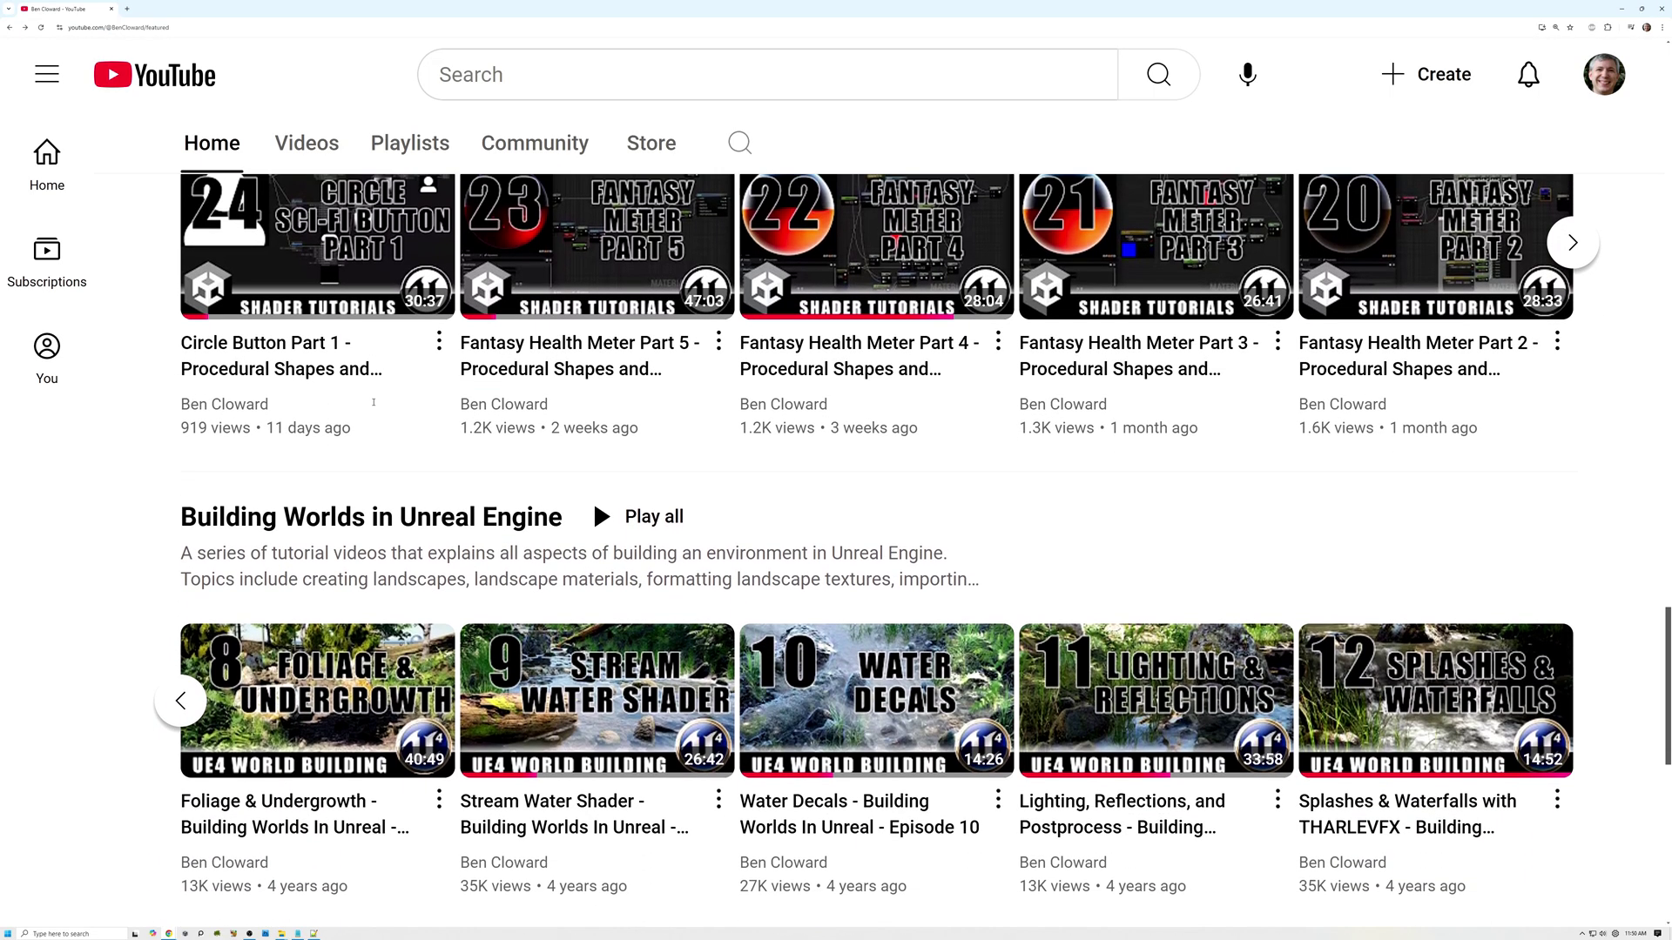
- Scroll past Procedural Shapes to the Building Worlds in Unreal Engine shelf
{"action": "scroll", "coordinate": [373, 402], "scroll_direction": "down", "scroll_amount": 1}
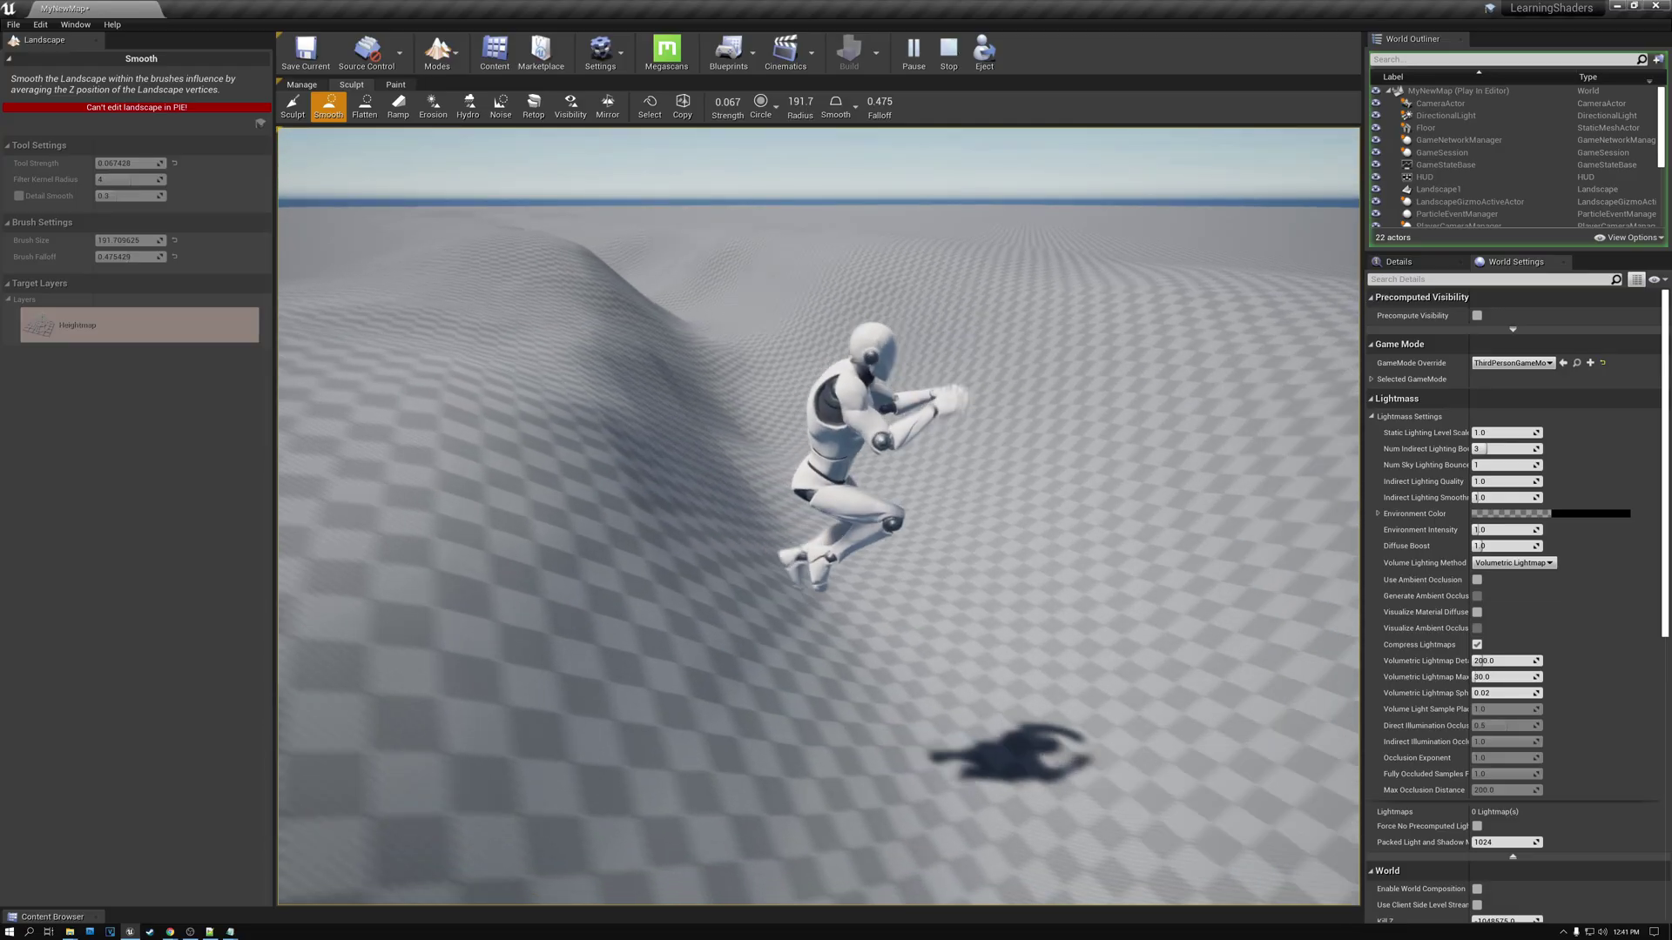
- Run the mannequin forward with W across the landscape, along the riverbed and up the forest creek
{"action": "key", "text": "w"}
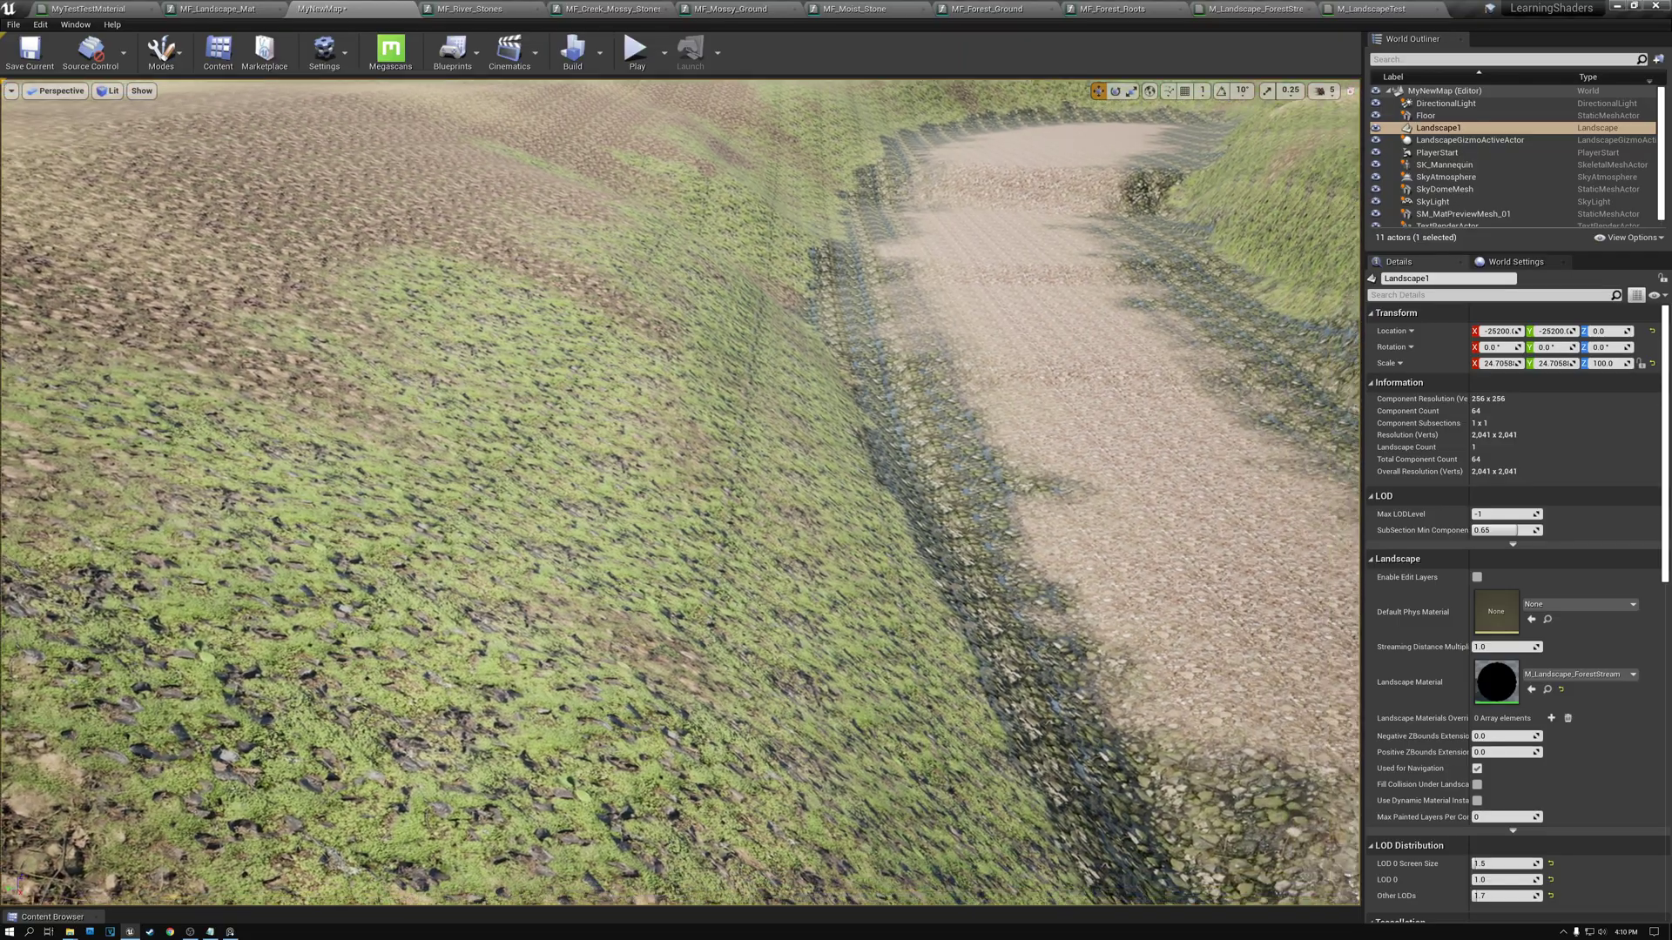
{"action": "key", "text": "w"}
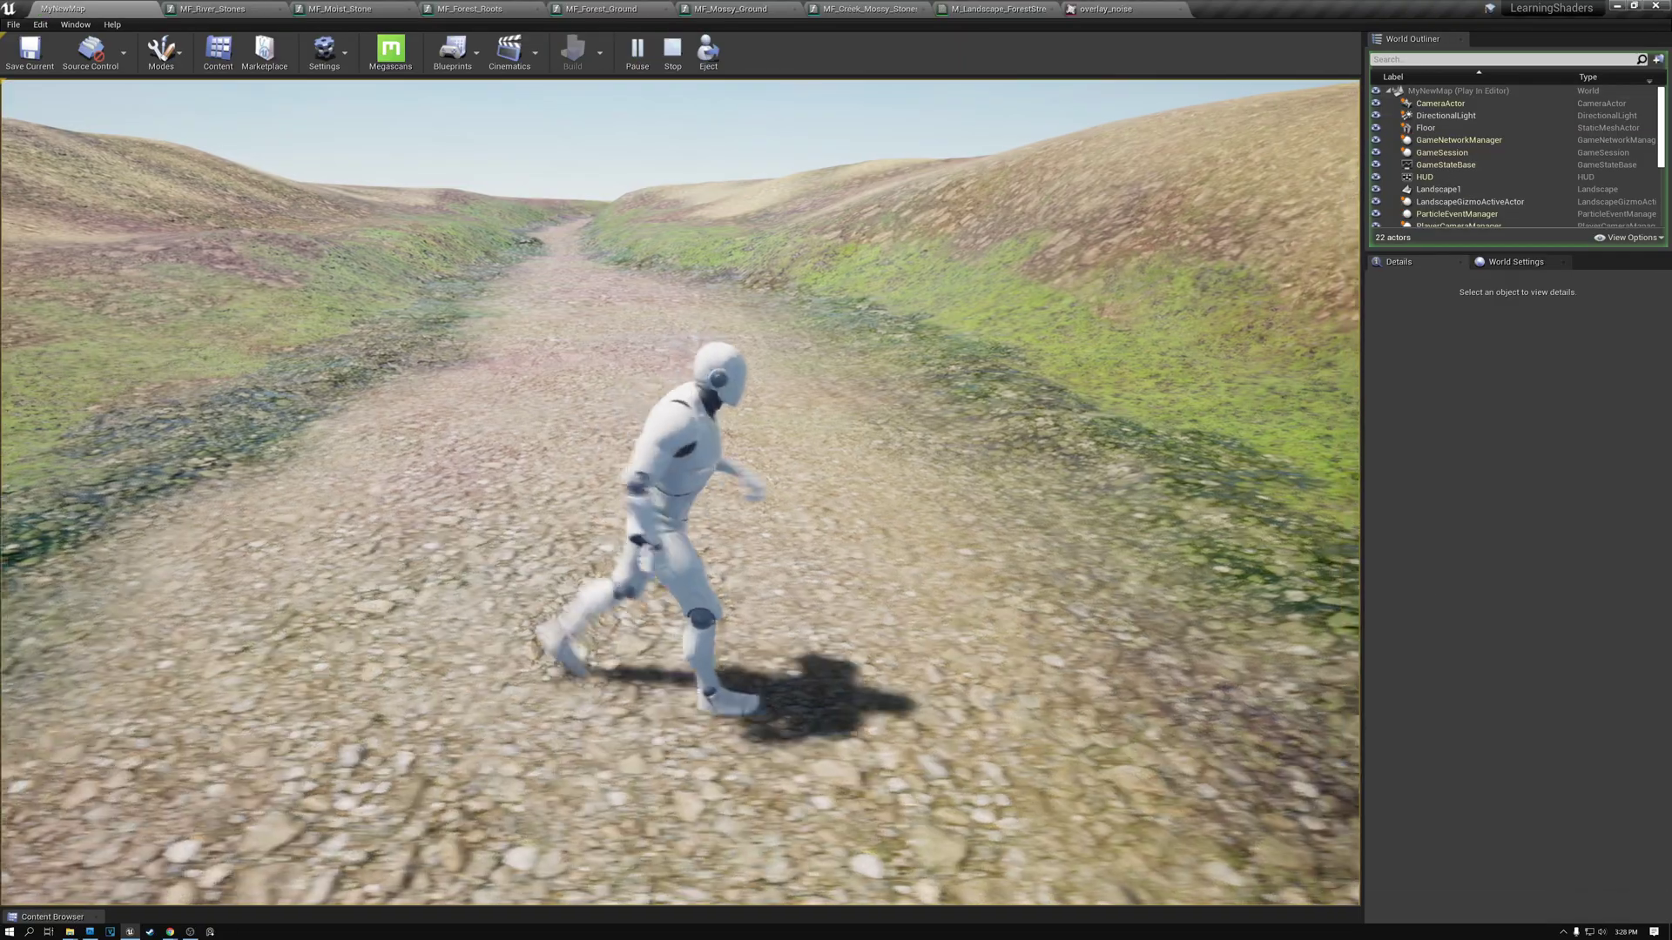
{"action": "key", "text": "w"}
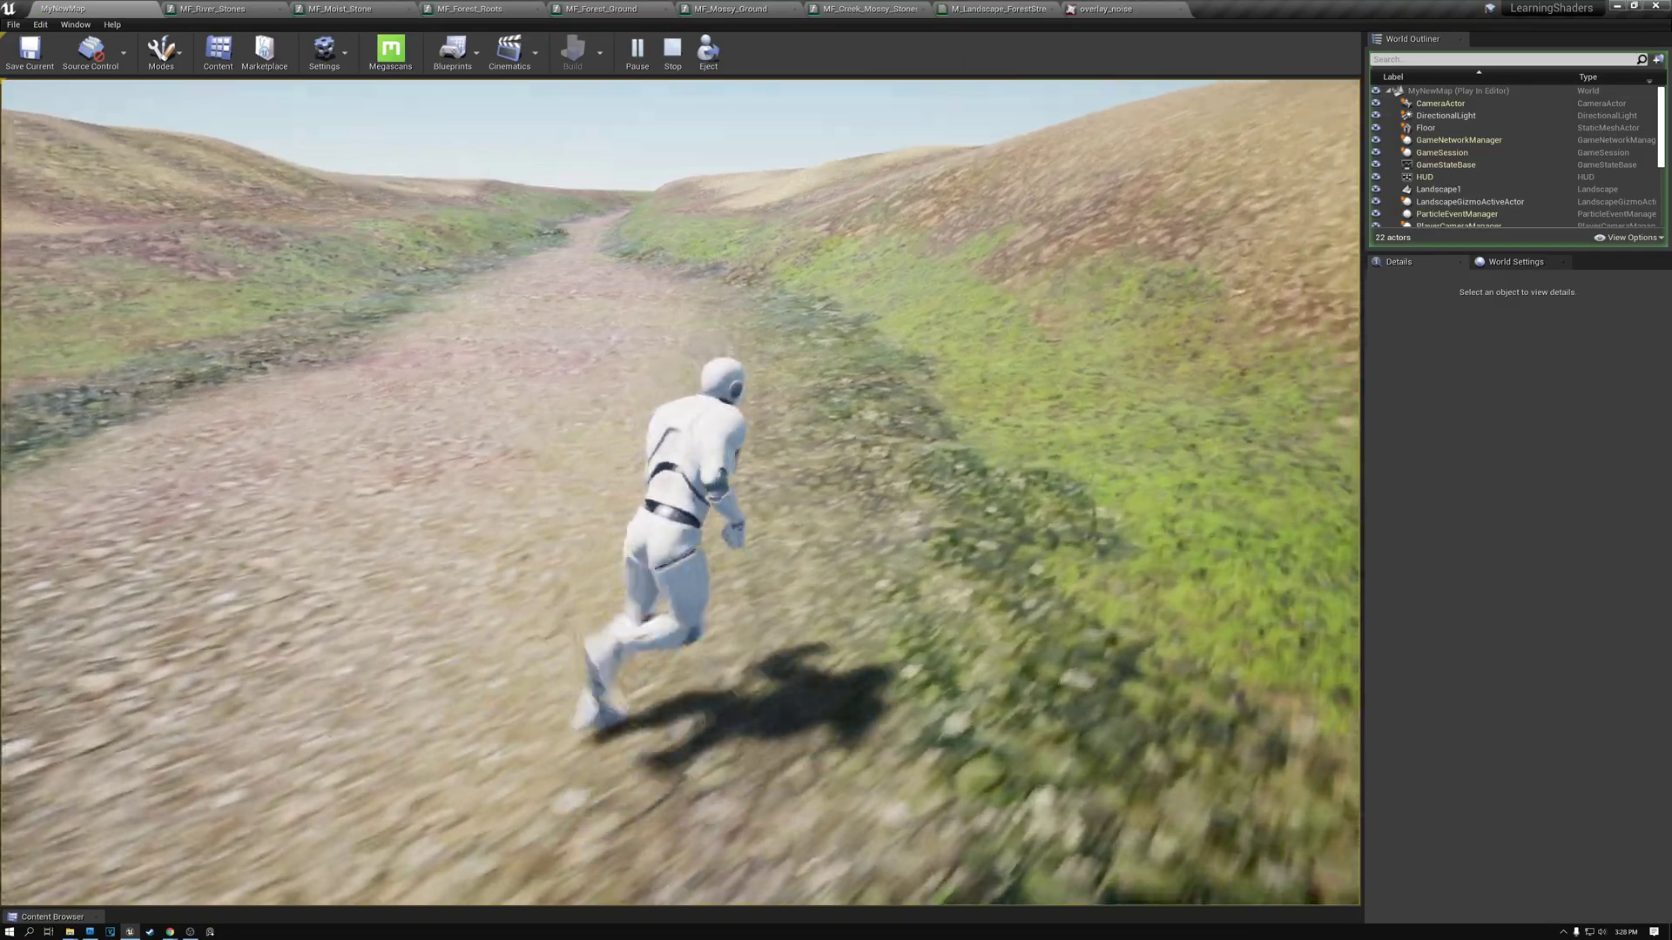
{"action": "key", "text": "w"}
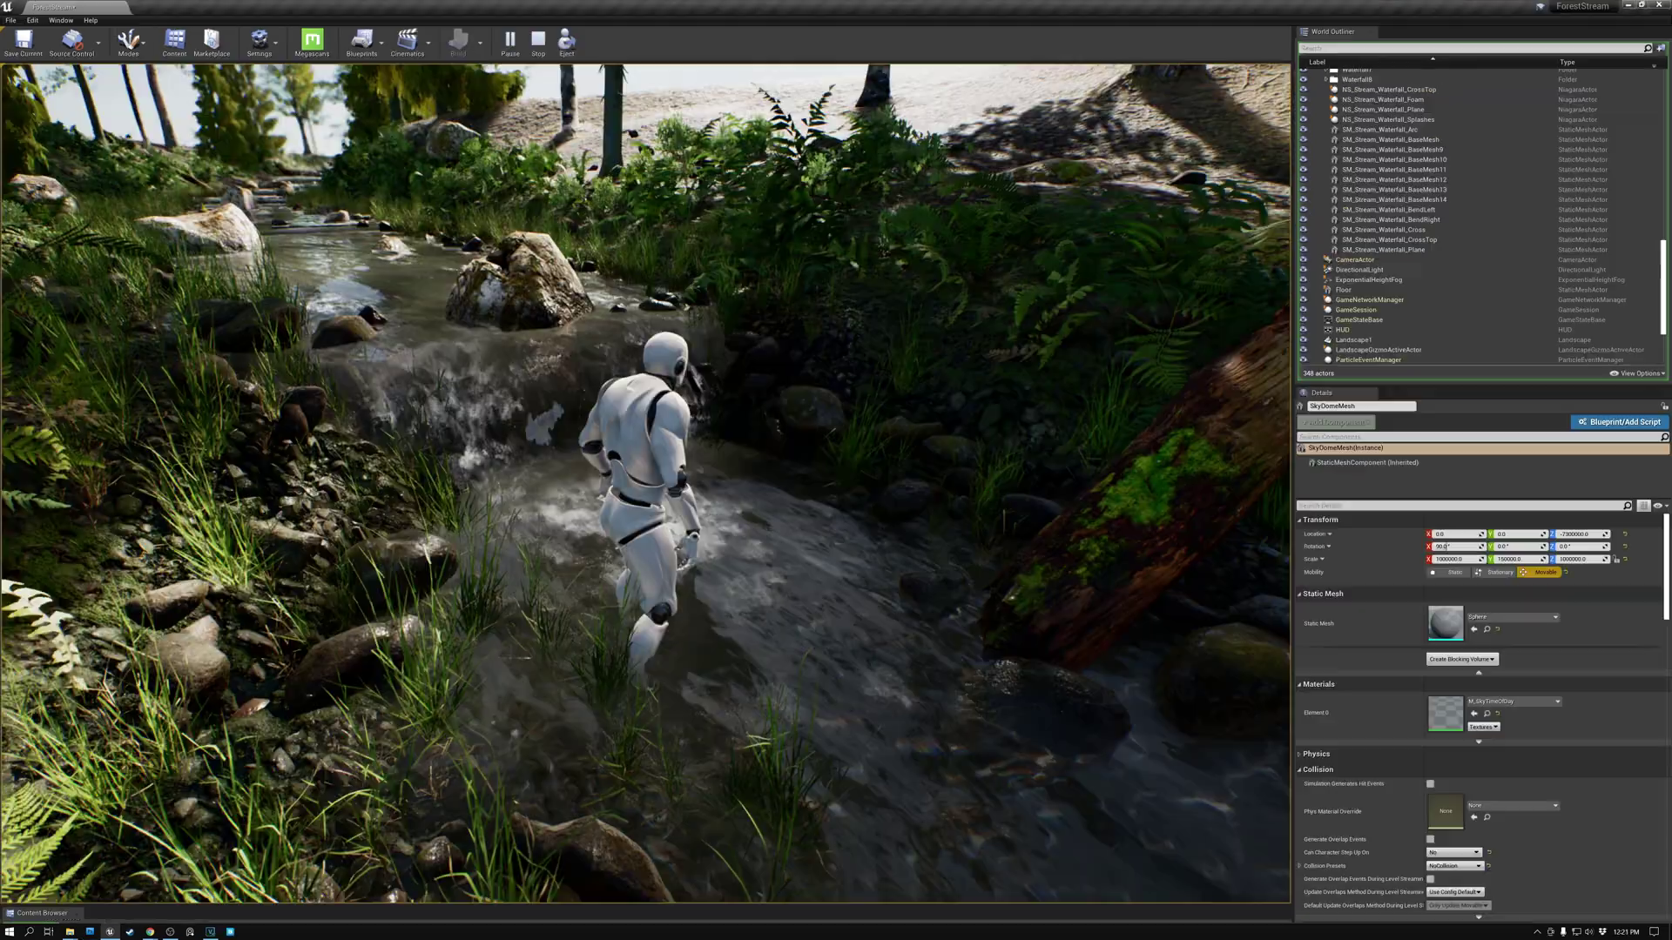
{"action": "key", "text": "w"}
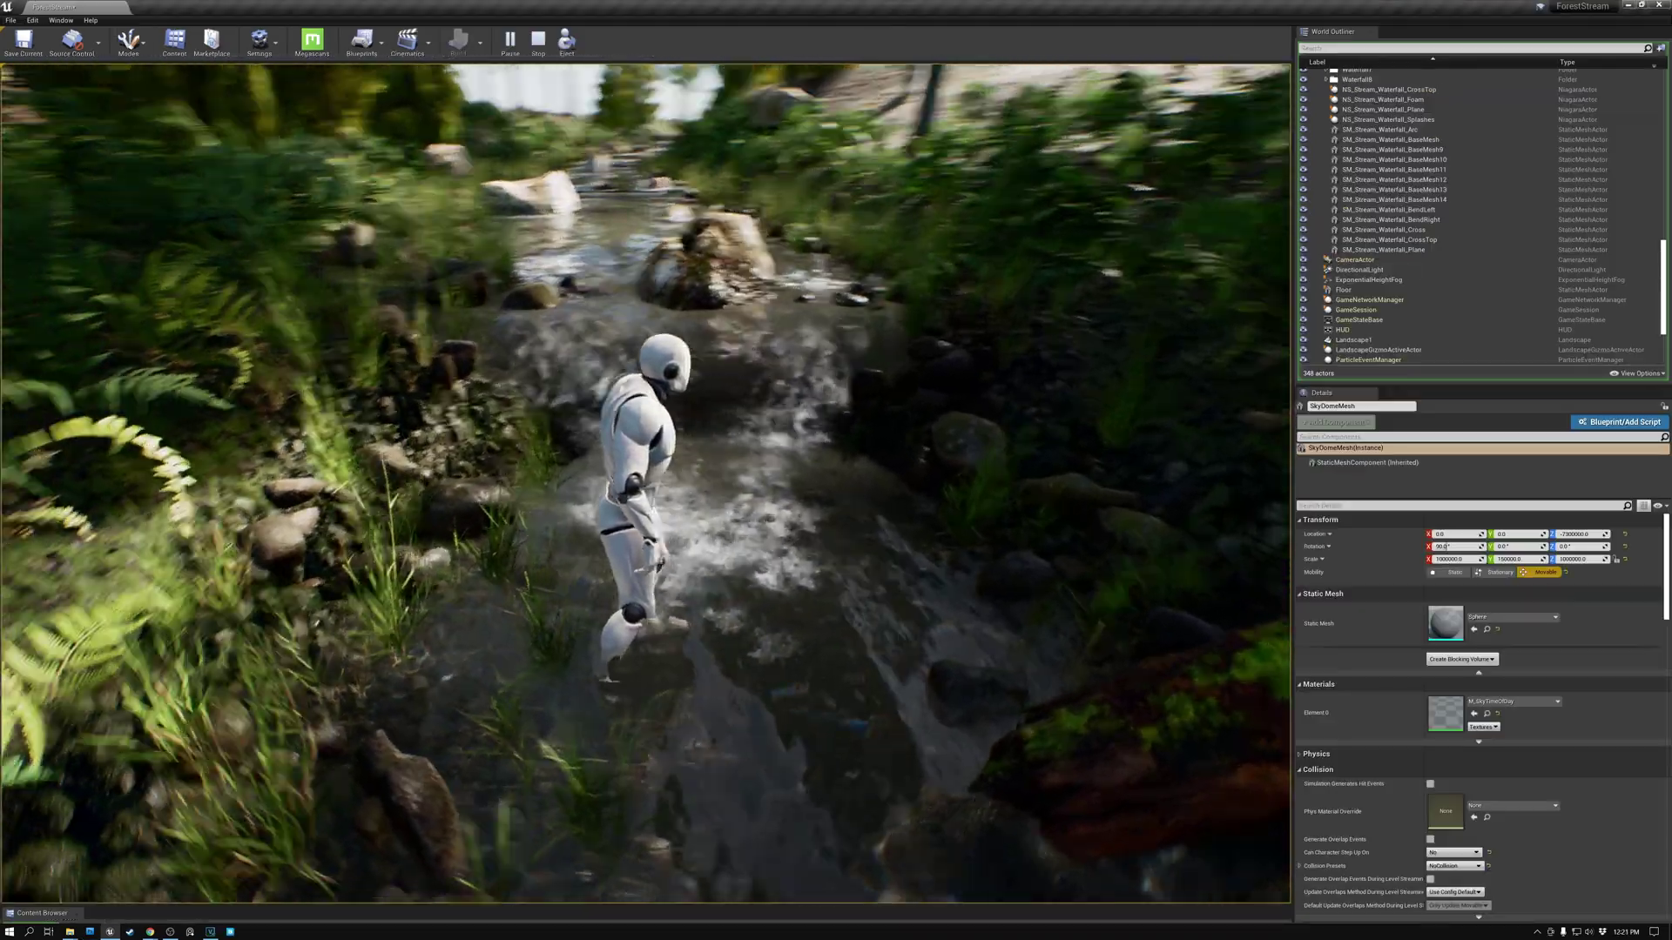
{"action": "key", "text": "w"}
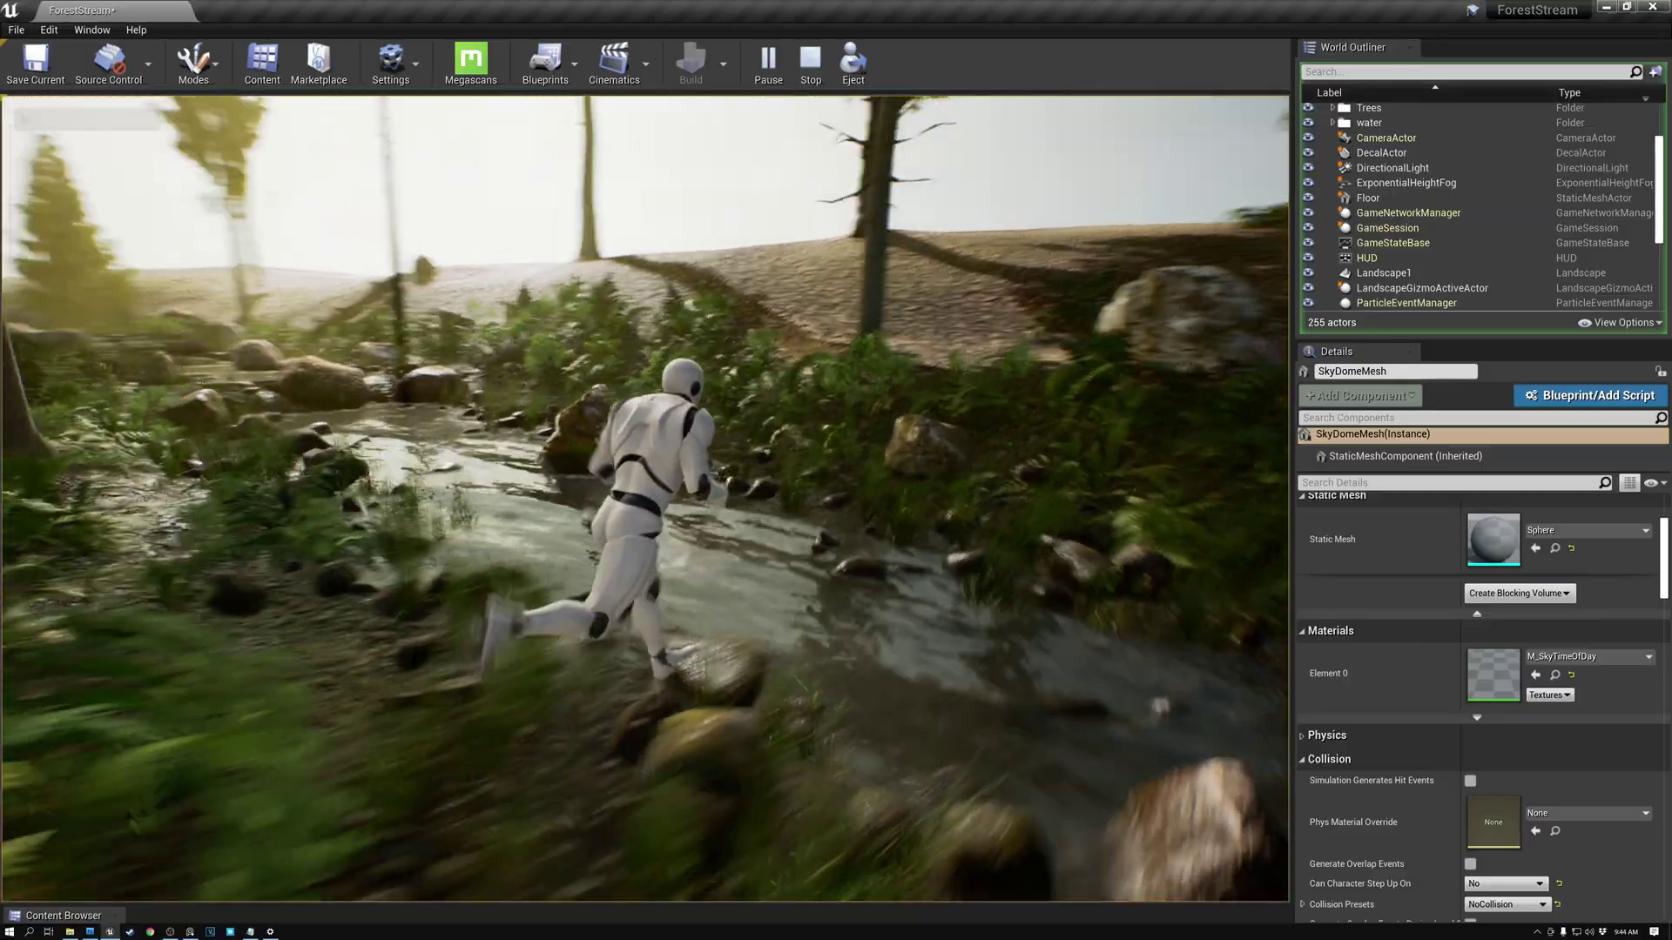
{"action": "key", "text": "w"}
{"action": "key", "text": "w"}
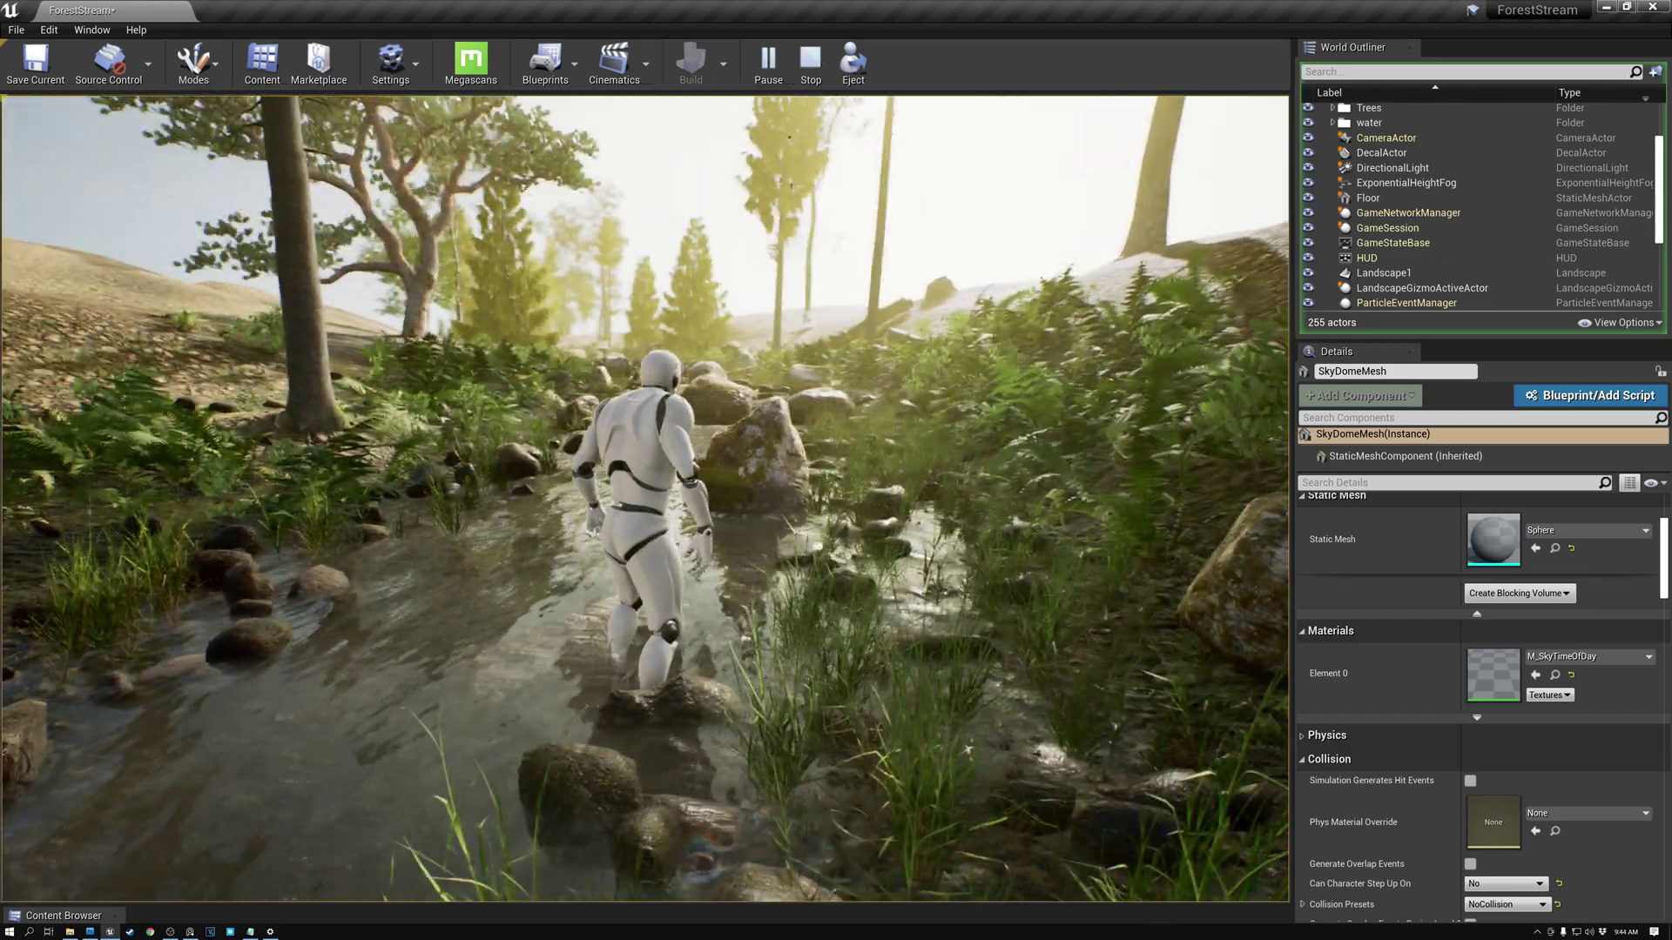
{"action": "key", "text": "w"}
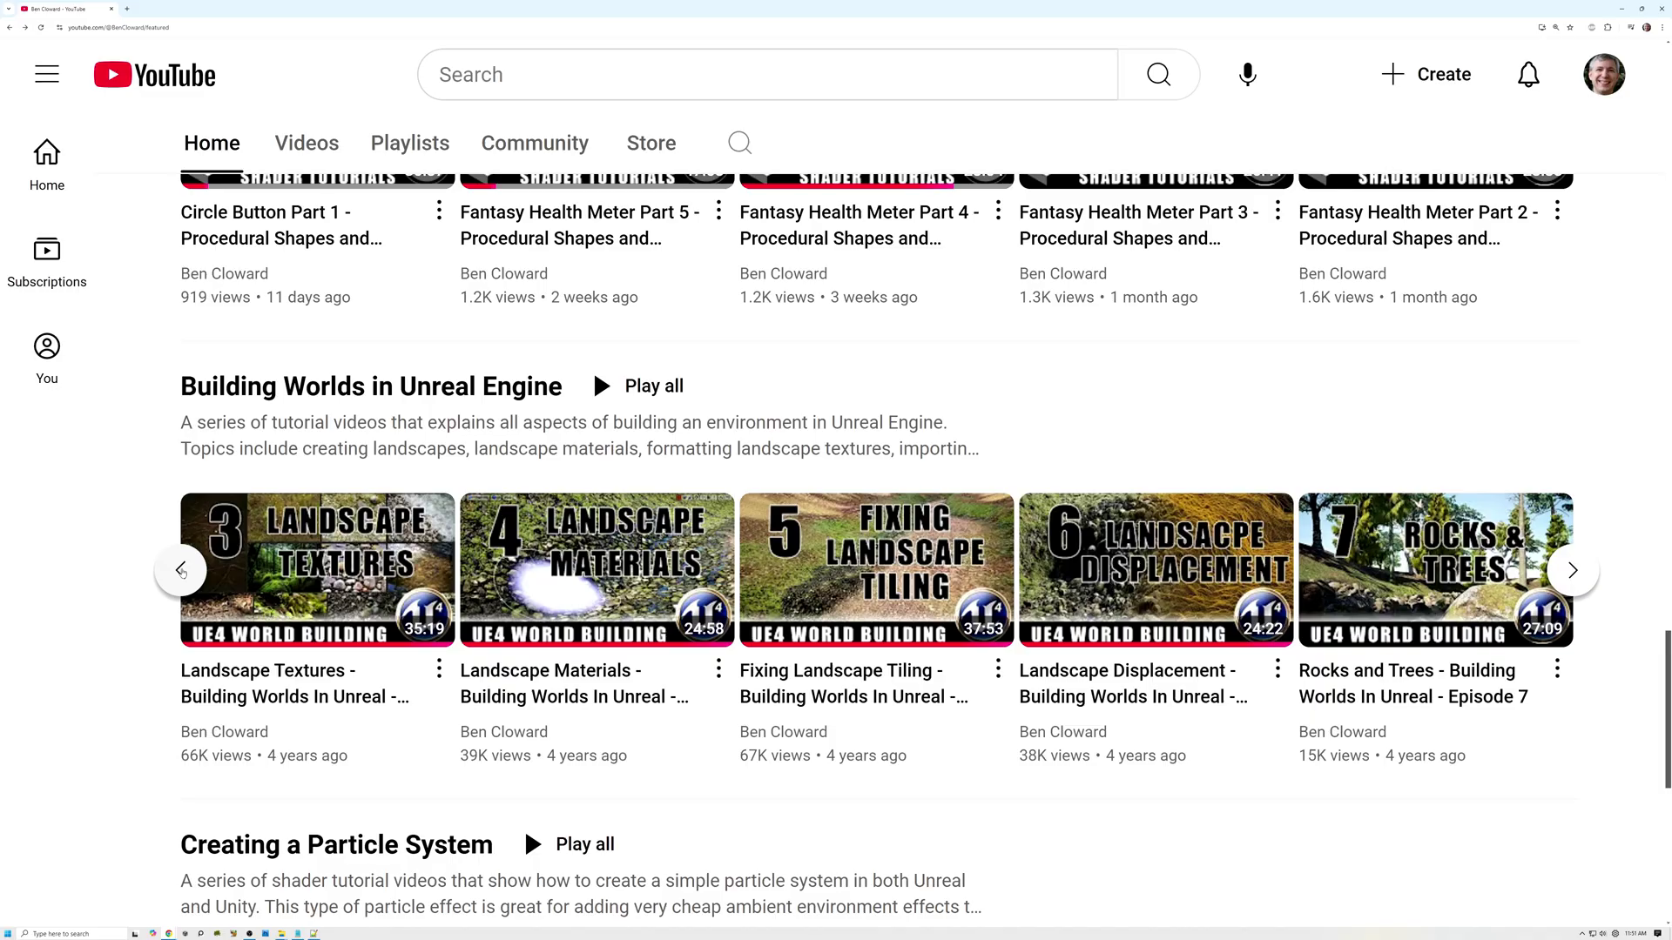
- Scroll through the sunset mountain valley view with pine trees silhouetted against glowing clouds
{"action": "scroll", "coordinate": [182, 573], "scroll_direction": "down", "scroll_amount": 4}
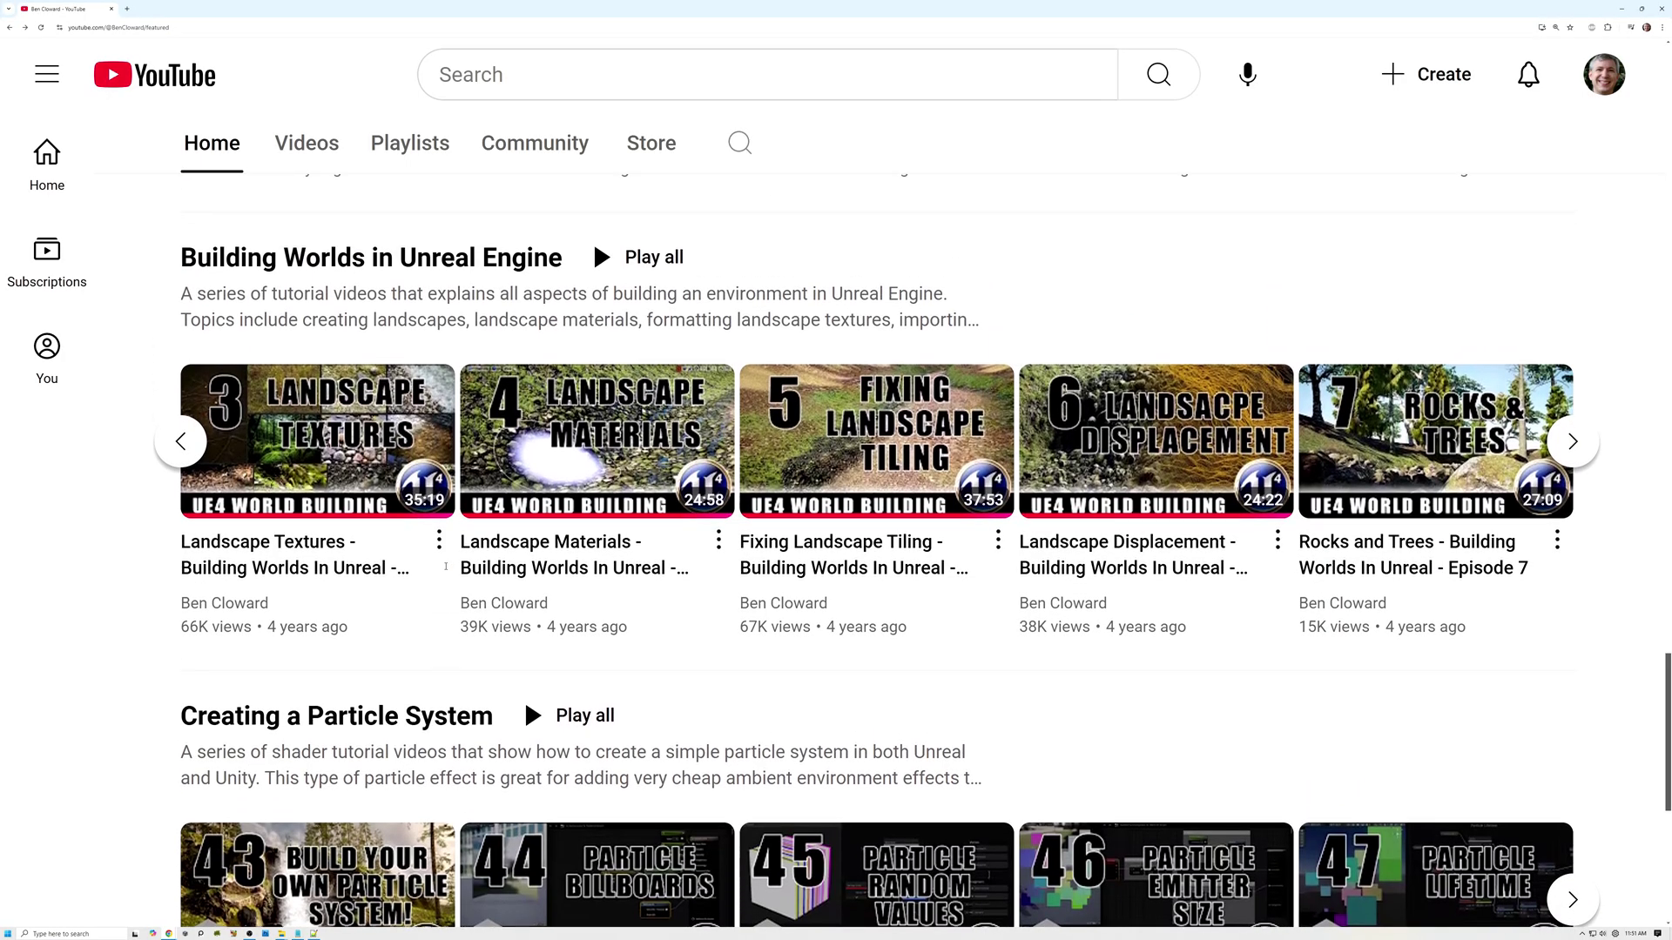
- Scroll the Home tab up past the Videos row to the banner, showing 'Intro To Procedural Shapes and Patterns - Episode 1'
{"action": "scroll", "coordinate": [445, 566], "scroll_direction": "up", "scroll_amount": 7}
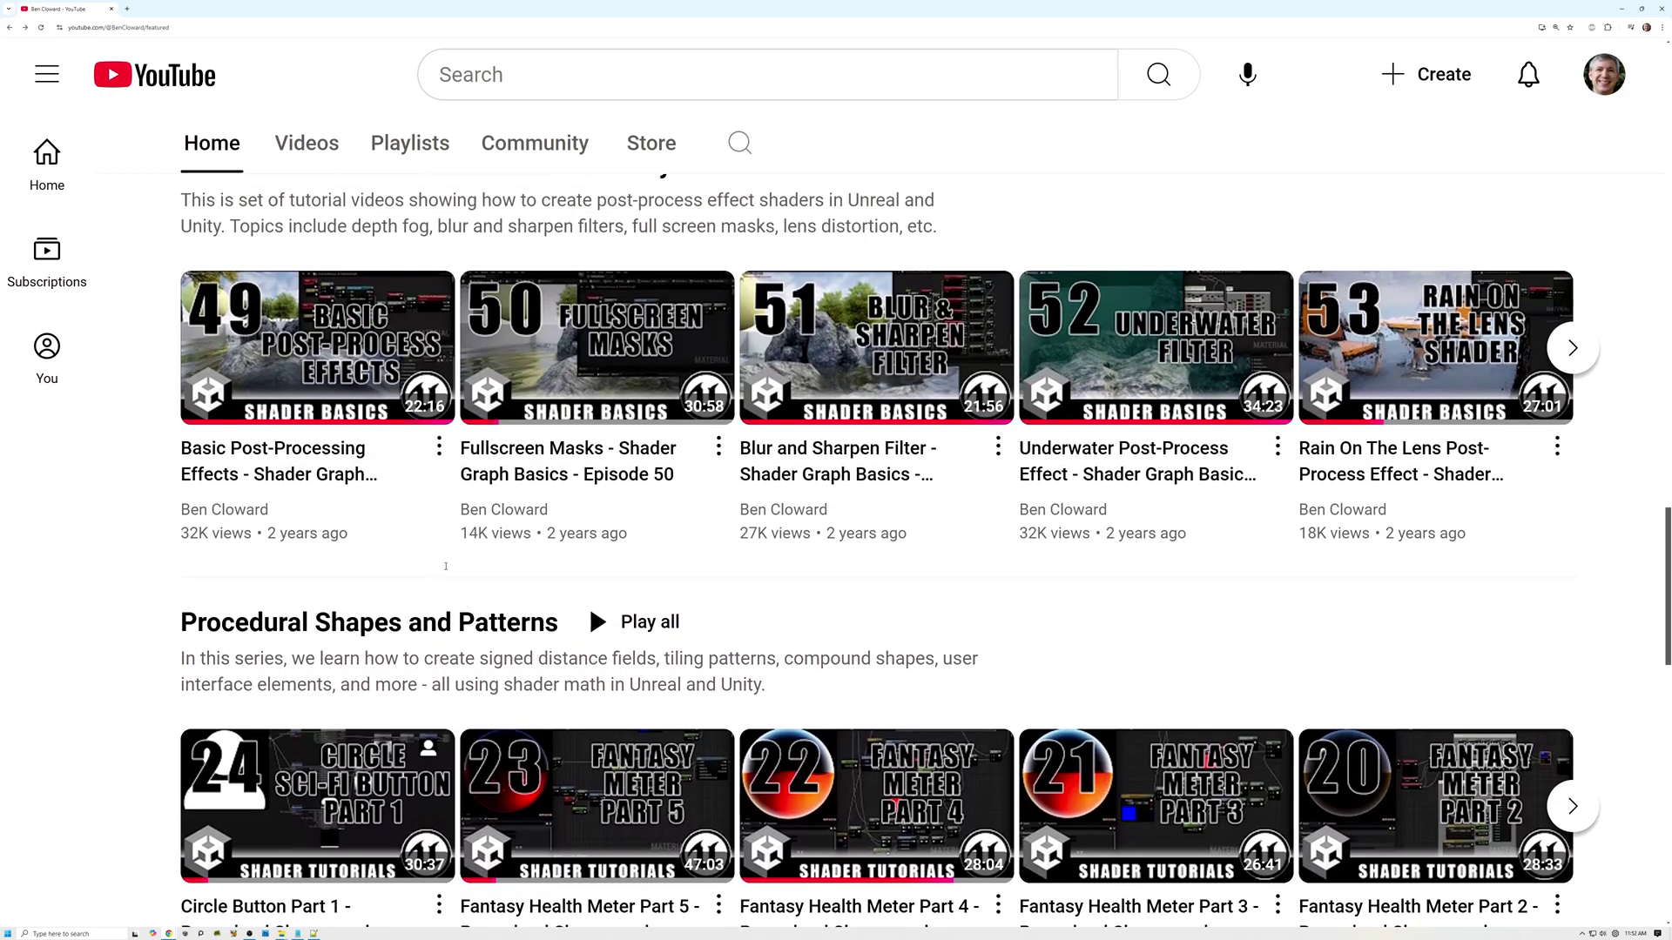
{"action": "scroll", "coordinate": [444, 565], "scroll_direction": "up", "scroll_amount": 7}
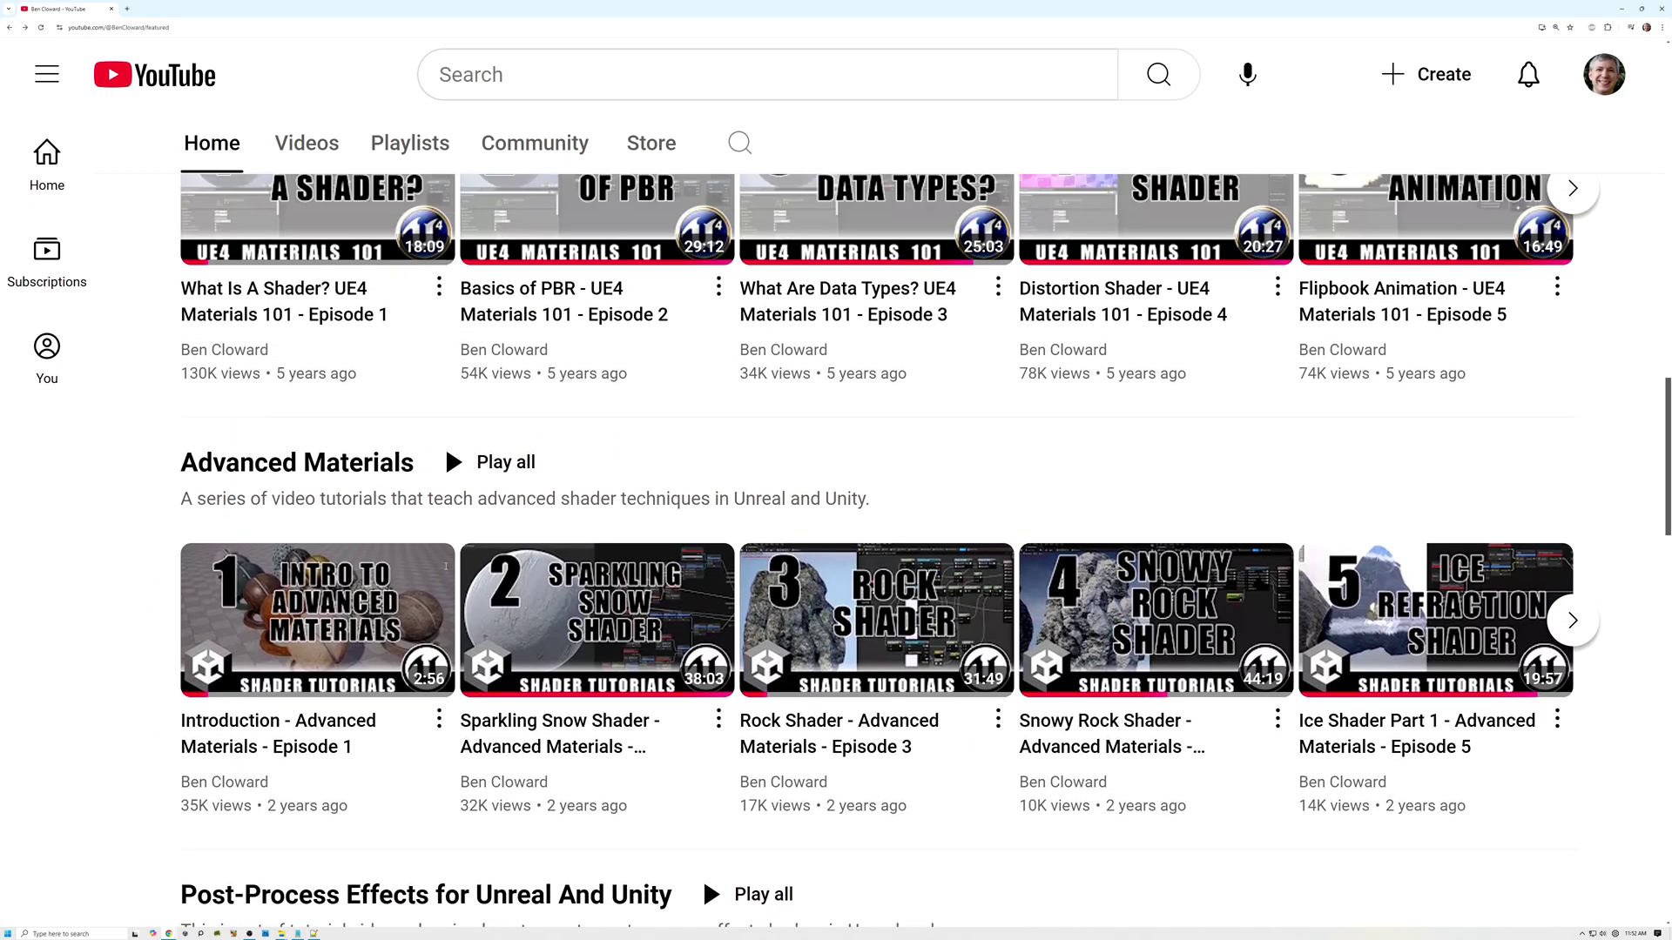
{"action": "scroll", "coordinate": [446, 567], "scroll_direction": "up", "scroll_amount": 7}
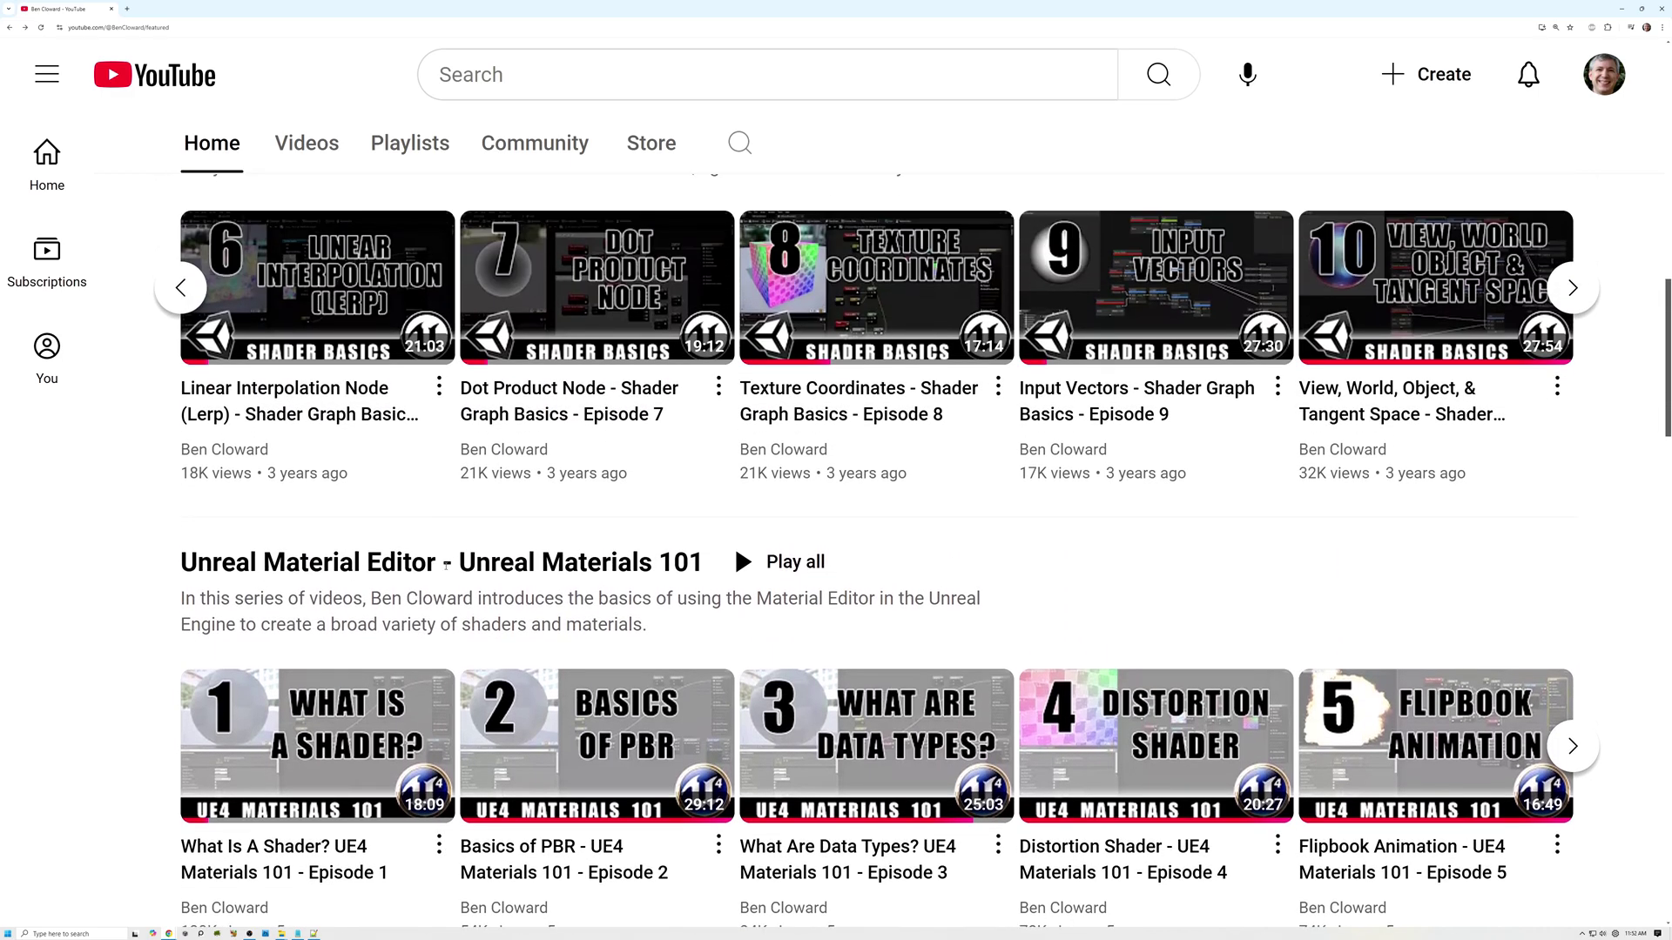
{"action": "scroll", "coordinate": [446, 567], "scroll_direction": "up", "scroll_amount": 6}
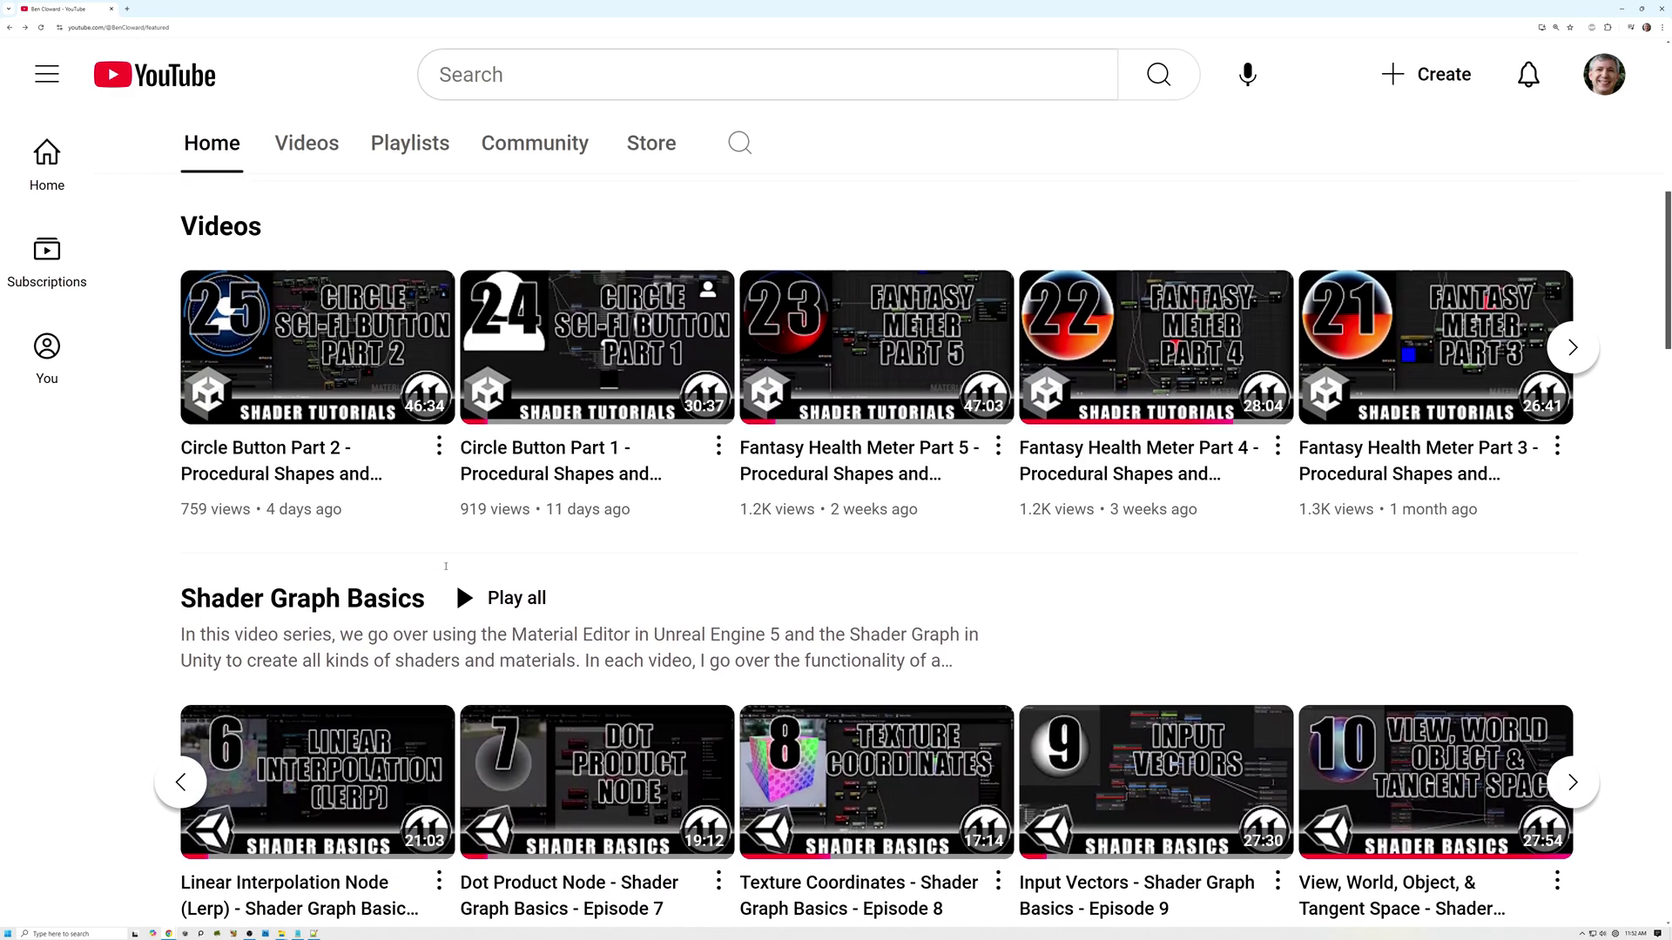
{"action": "scroll", "coordinate": [446, 567], "scroll_direction": "up", "scroll_amount": 5}
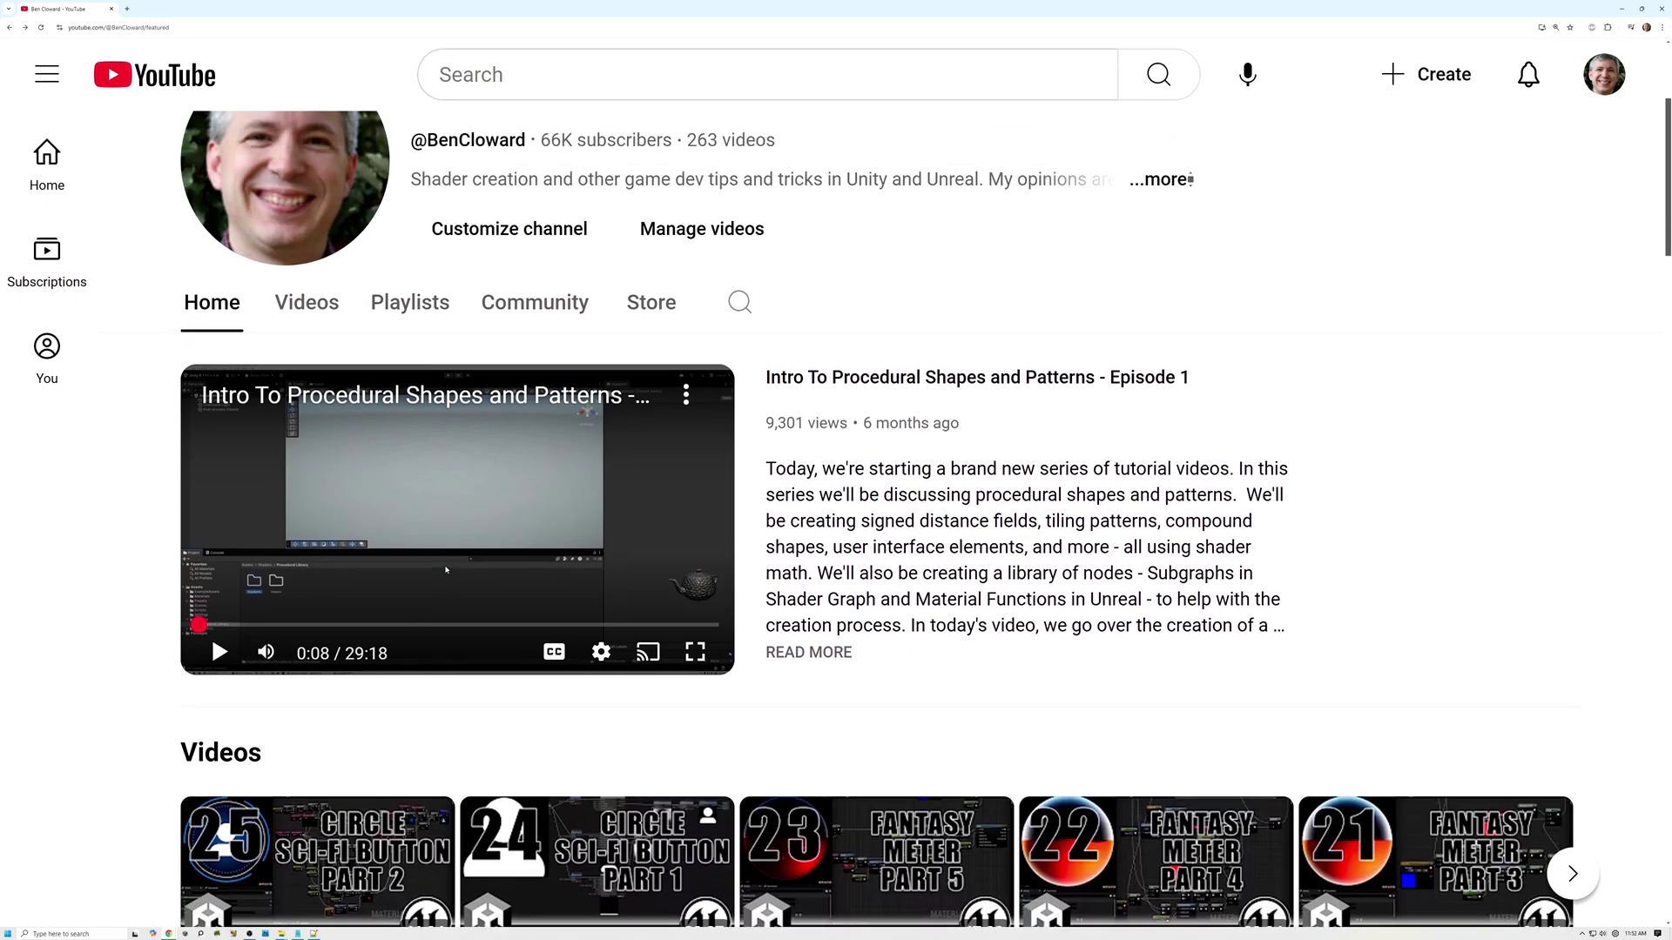
{"action": "scroll", "coordinate": [446, 570], "scroll_direction": "up", "scroll_amount": 1}
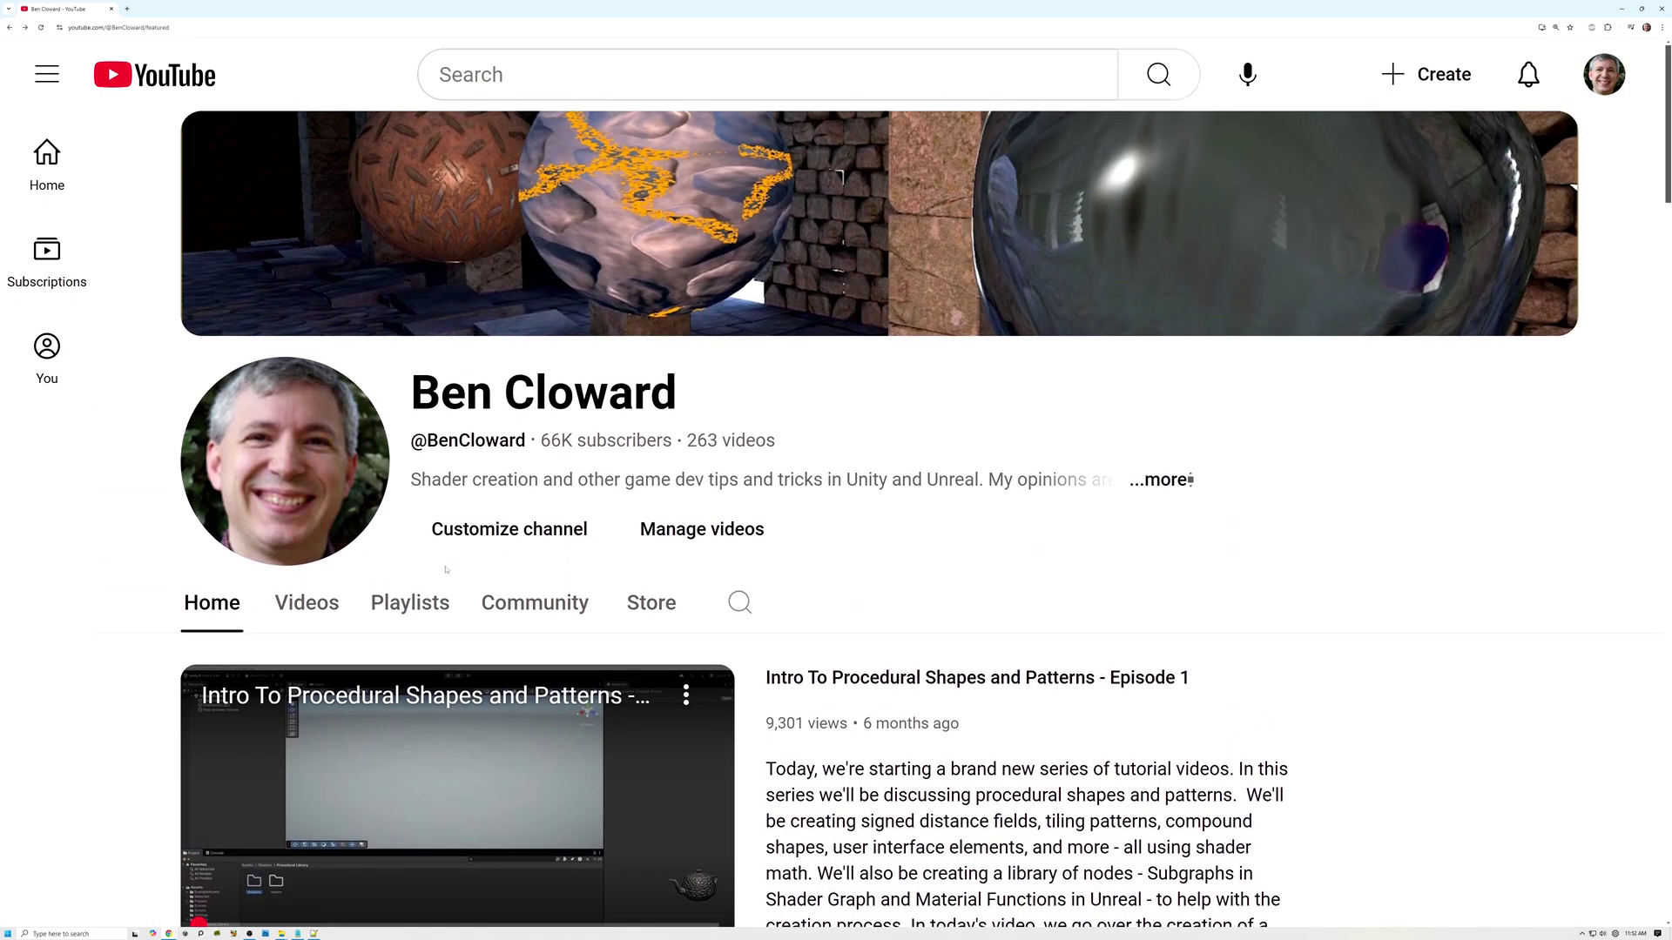